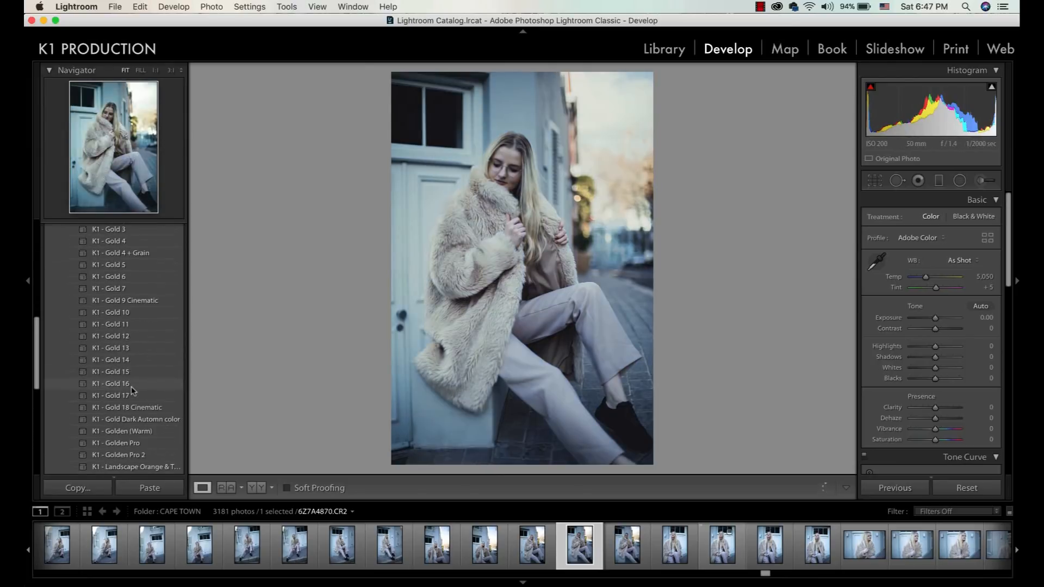
{"action": "scroll", "coordinate": [133, 390], "scroll_direction": "down", "scroll_amount": 3}
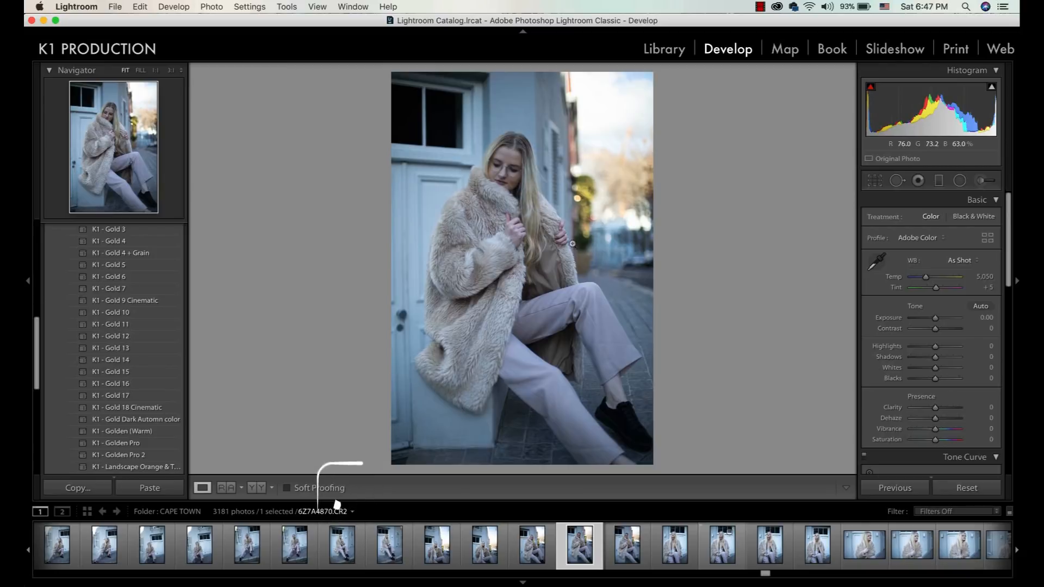
{"action": "left_click", "coordinate": [505, 194]}
{"action": "left_click", "coordinate": [560, 128]}
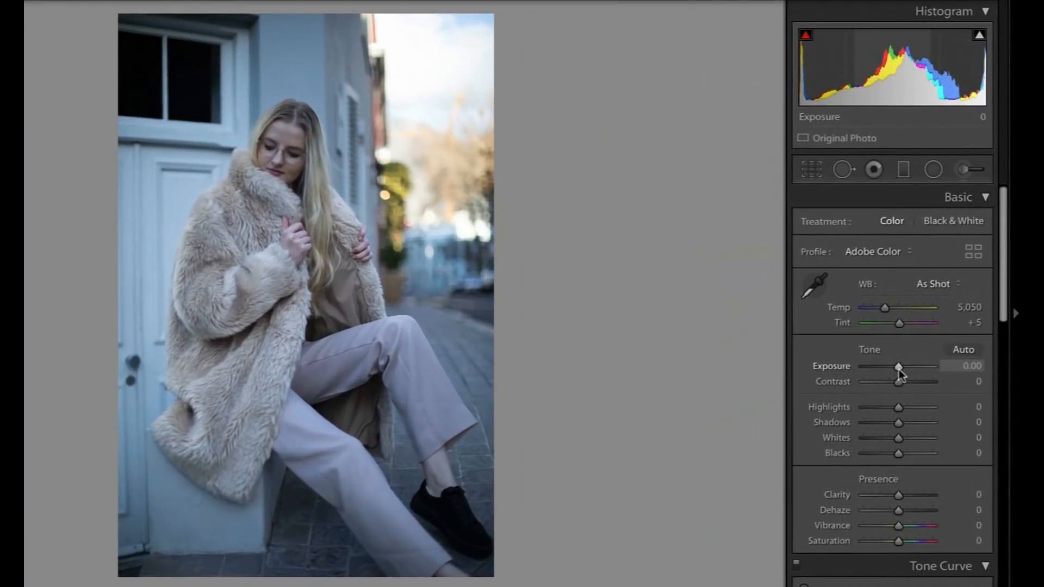
Set the photo's Exposure to +0.40 and Contrast to −10.
{"action": "left_click_drag", "start_coordinate": [935, 320], "coordinate": [937, 320]}
{"action": "left_click_drag", "start_coordinate": [900, 369], "coordinate": [901, 370]}
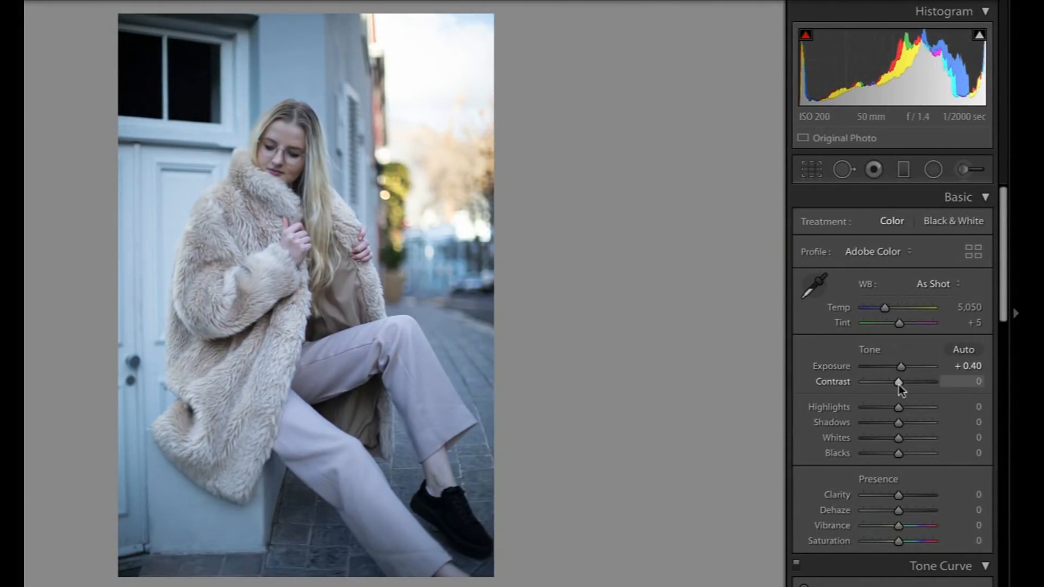
{"action": "left_click_drag", "start_coordinate": [898, 383], "coordinate": [895, 386]}
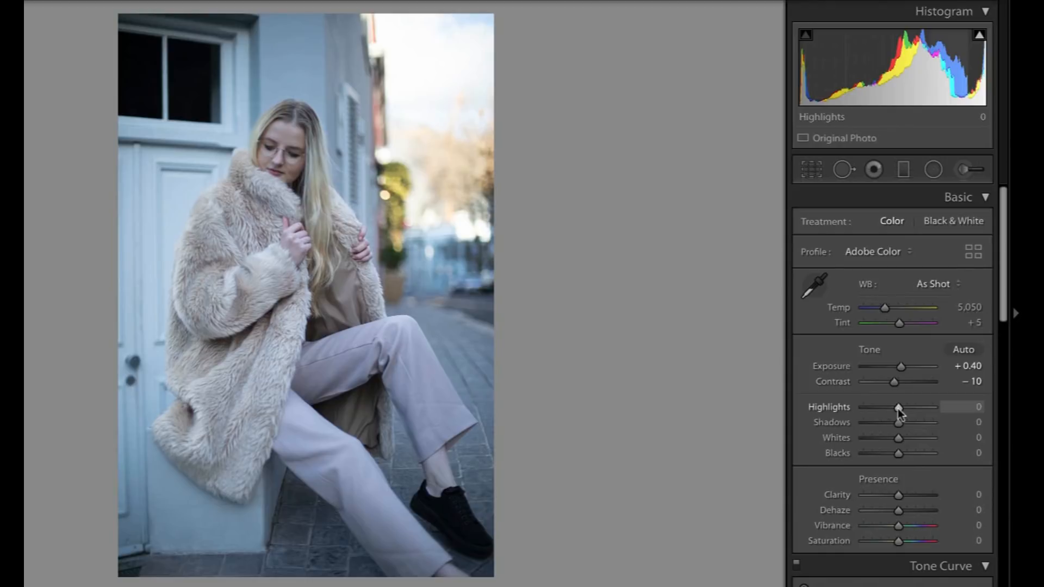
Set the tonal range to Highlights −100, Shadows +40 and Whites −19.
{"action": "left_click_drag", "start_coordinate": [898, 409], "coordinate": [854, 410]}
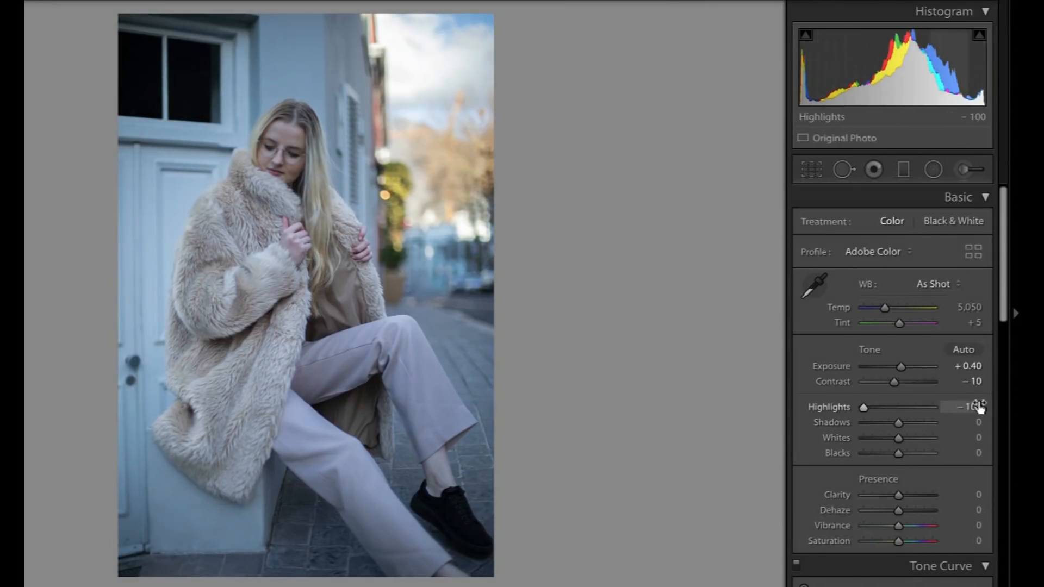
{"action": "left_click_drag", "start_coordinate": [898, 423], "coordinate": [913, 426]}
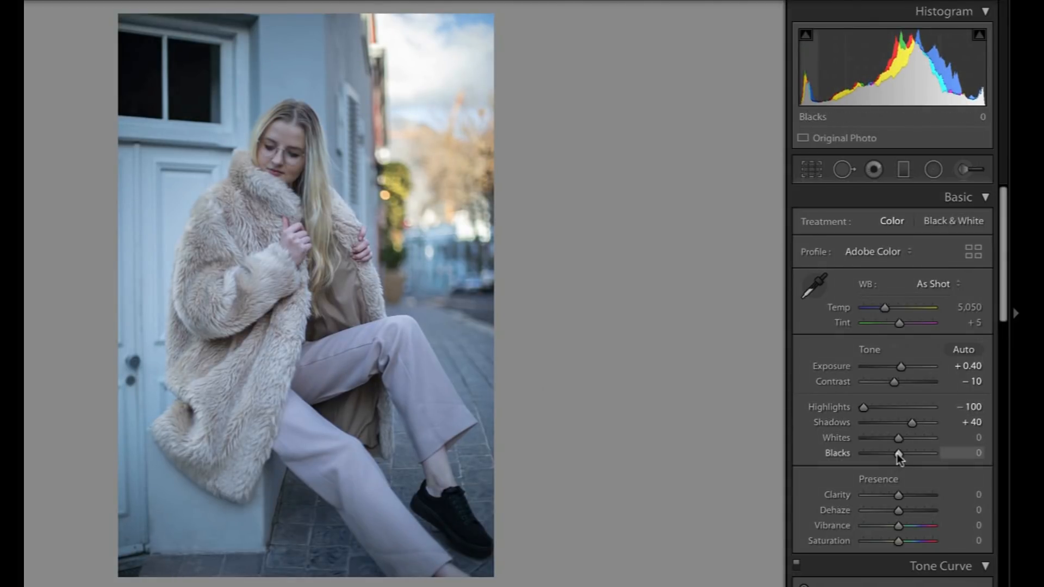
{"action": "left_click_drag", "start_coordinate": [896, 438], "coordinate": [890, 438]}
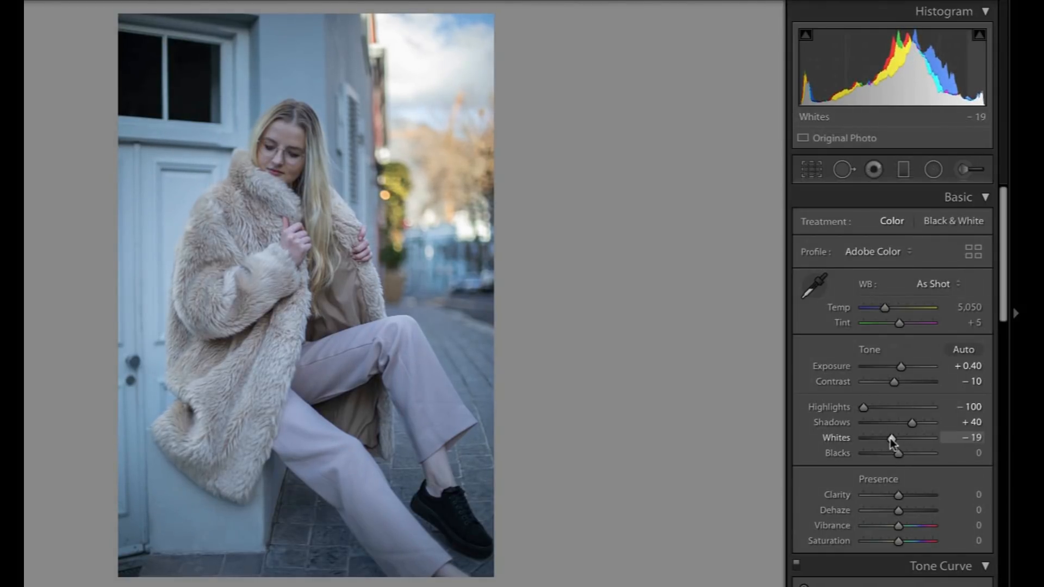
Set the presence values to Clarity +21, Vibrance +32 and Saturation −15.
{"action": "left_click", "coordinate": [909, 495]}
{"action": "left_click_drag", "start_coordinate": [908, 497], "coordinate": [893, 496]}
{"action": "scroll", "coordinate": [893, 496], "scroll_direction": "down", "scroll_amount": 2}
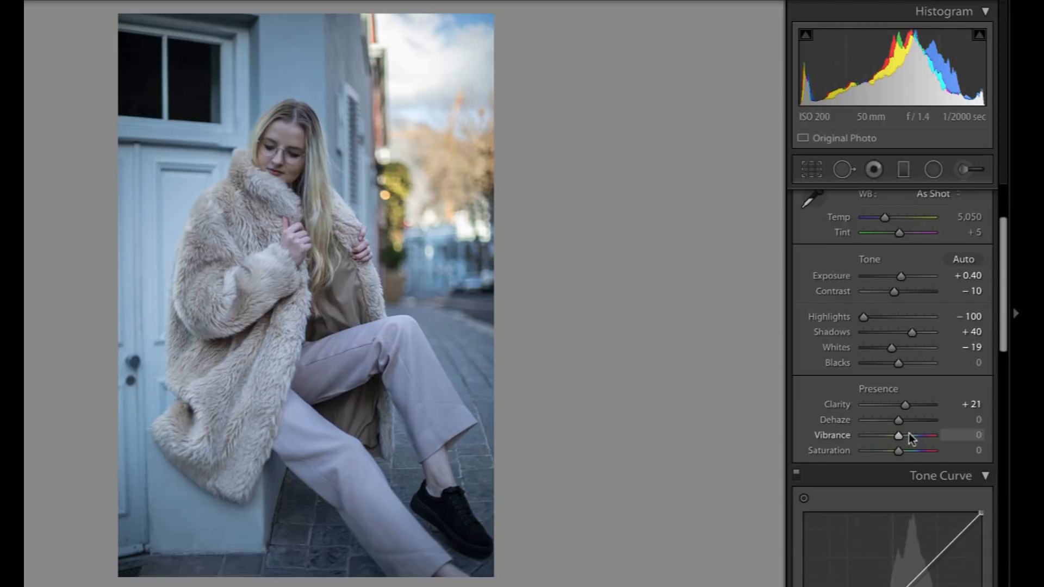
{"action": "left_click_drag", "start_coordinate": [897, 435], "coordinate": [908, 435]}
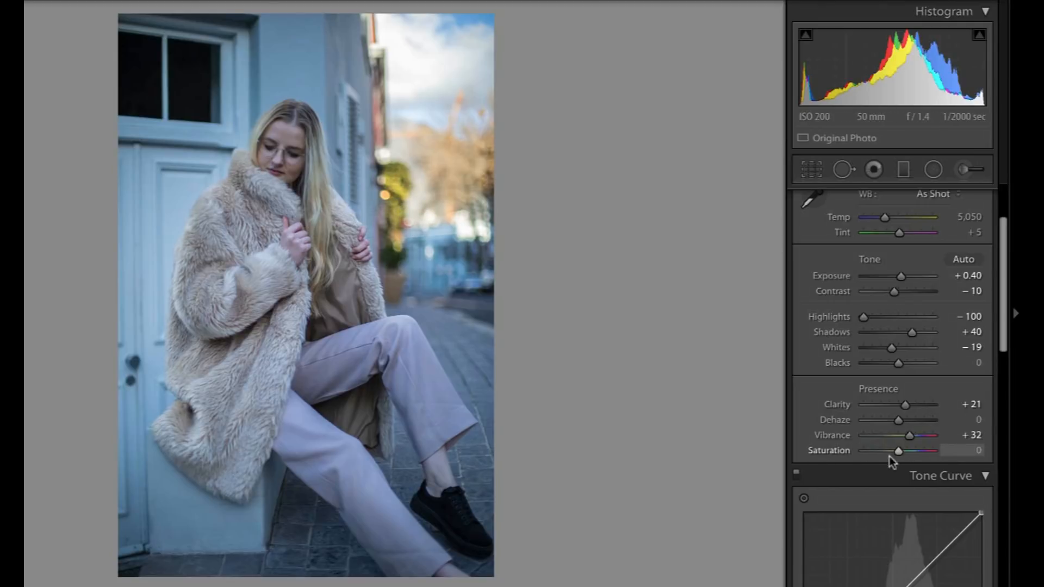
{"action": "left_click_drag", "start_coordinate": [887, 453], "coordinate": [892, 452]}
Add shadow, midtone and highlight points along the straight line of the RGB tone curve.
{"action": "scroll", "coordinate": [817, 425], "scroll_direction": "down", "scroll_amount": 3}
{"action": "scroll", "coordinate": [816, 426], "scroll_direction": "down", "scroll_amount": 3}
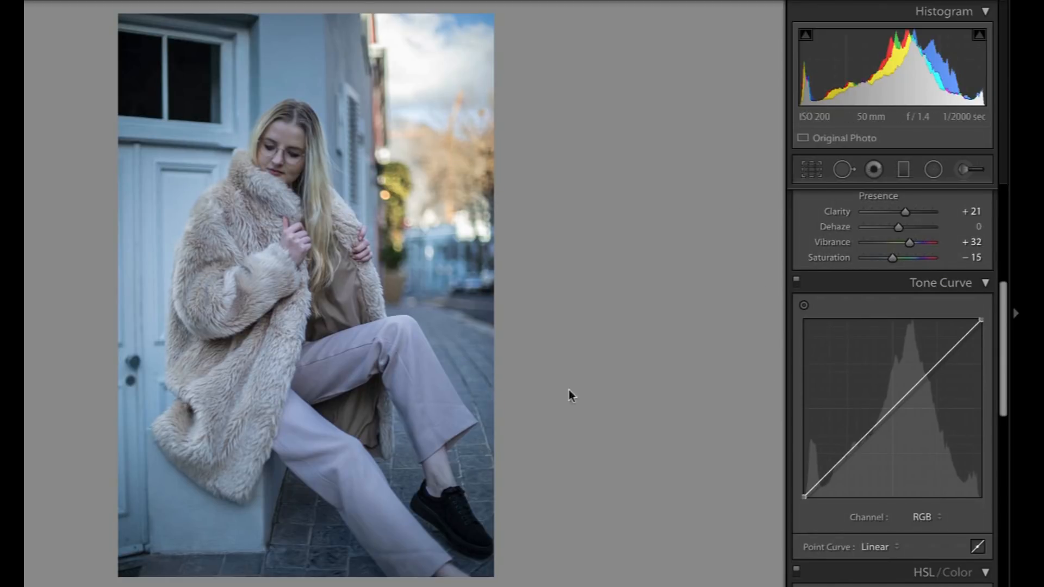
{"action": "scroll", "coordinate": [967, 448], "scroll_direction": "down", "scroll_amount": 1}
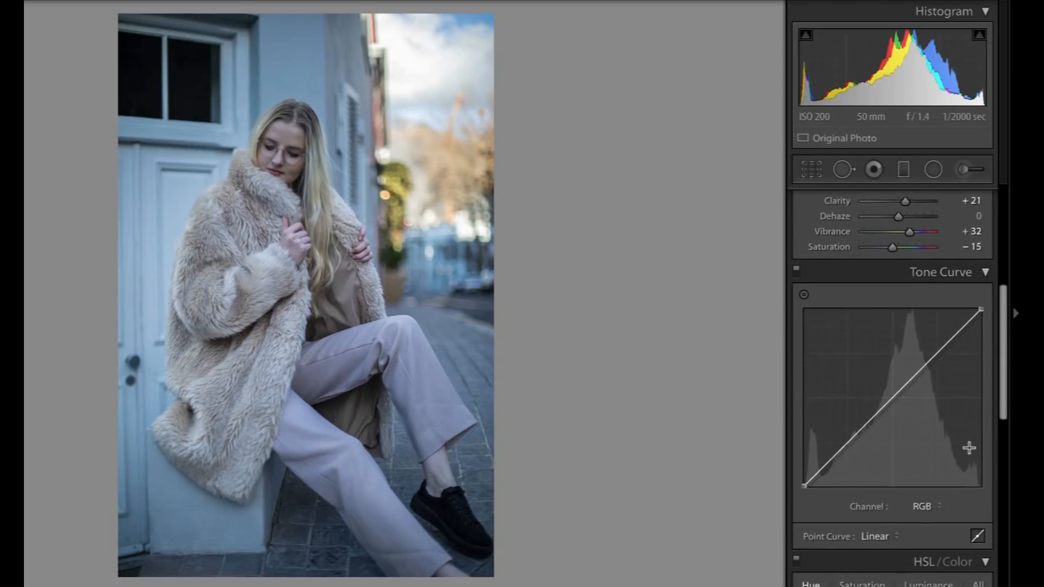
{"action": "left_click", "coordinate": [853, 439]}
{"action": "left_click", "coordinate": [891, 400]}
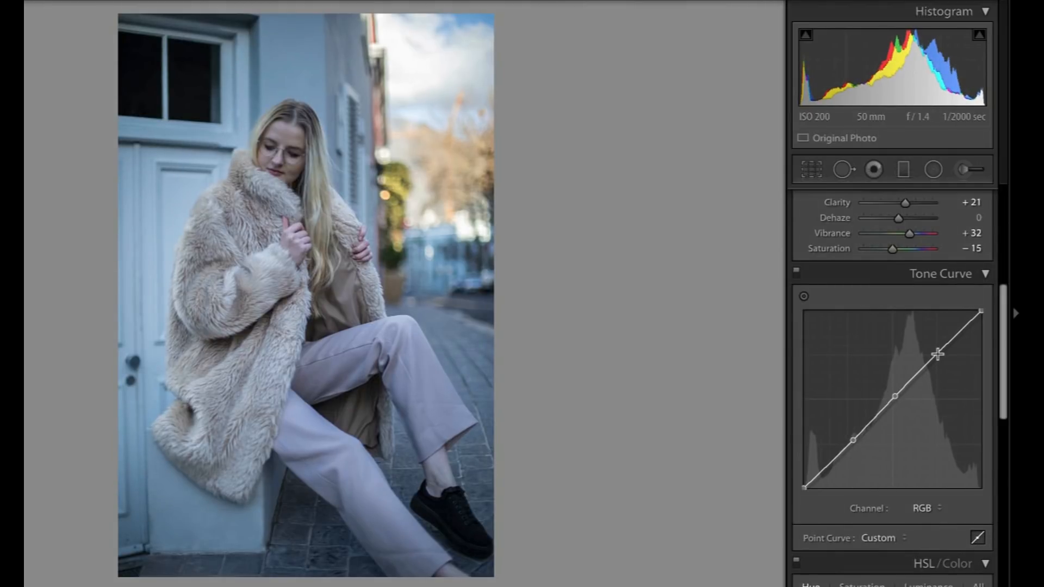
{"action": "left_click", "coordinate": [937, 354]}
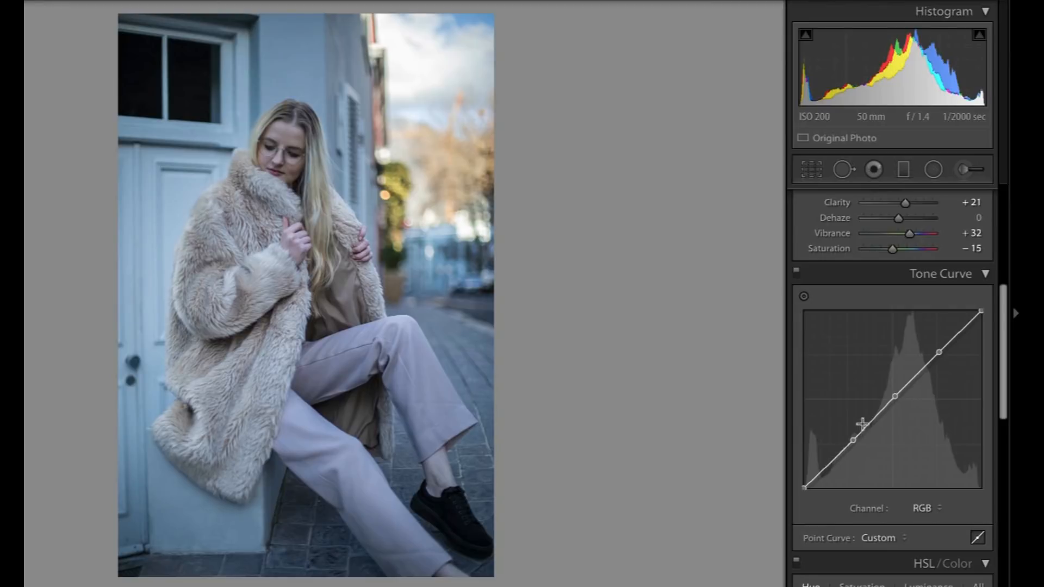
Shape a gentle S-curve by lowering the shadow point and slightly raising the midtone and highlight points.
{"action": "left_click_drag", "start_coordinate": [852, 440], "coordinate": [848, 443]}
{"action": "left_click_drag", "start_coordinate": [938, 353], "coordinate": [937, 350]}
{"action": "left_click_drag", "start_coordinate": [894, 396], "coordinate": [892, 394]}
{"action": "left_click_drag", "start_coordinate": [846, 439], "coordinate": [846, 451]}
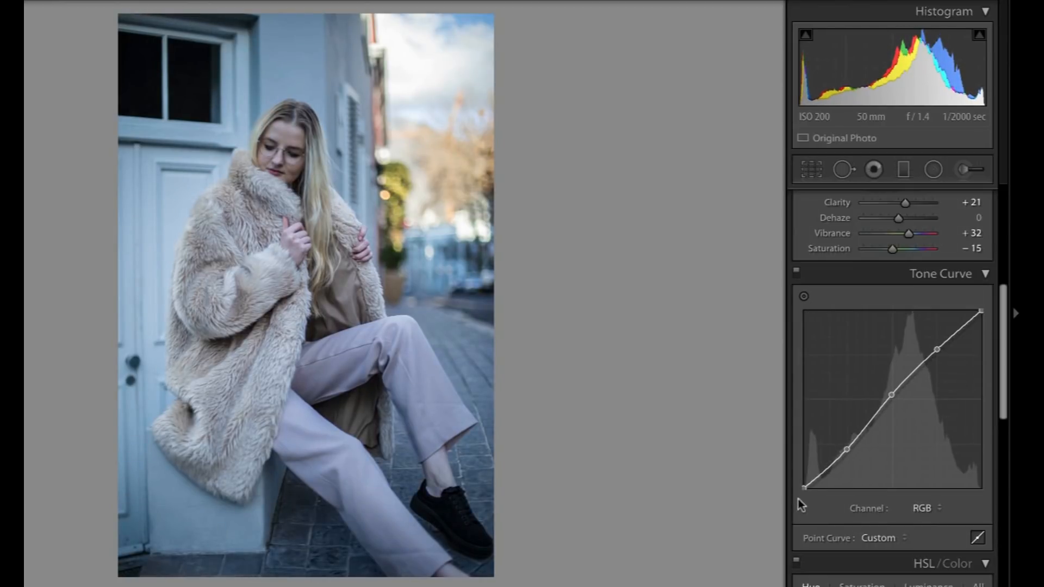
Fade the RGB tone curve by lifting its black endpoint and lowering its white endpoint.
{"action": "left_click_drag", "start_coordinate": [804, 489], "coordinate": [803, 474]}
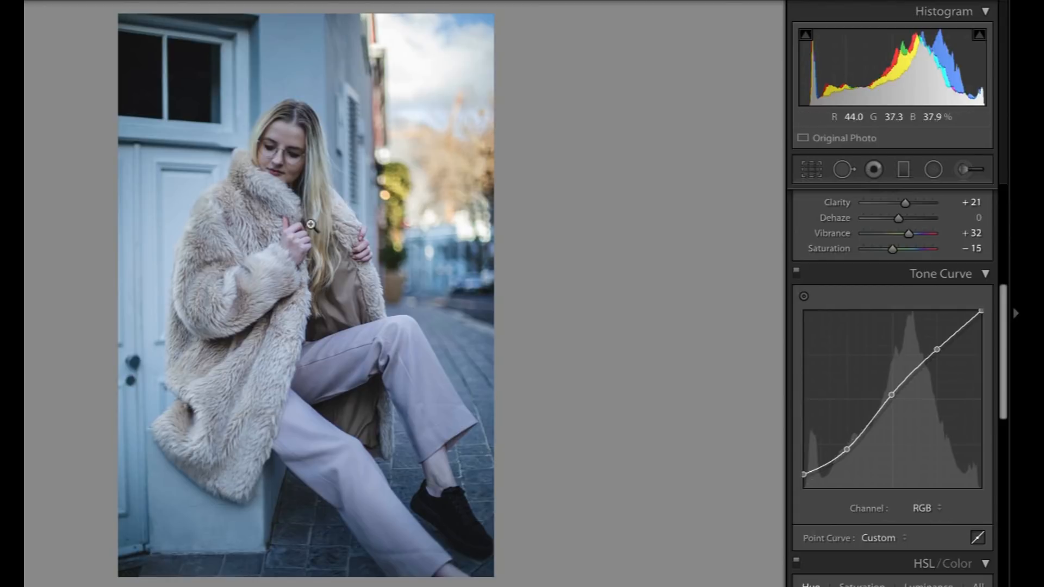
{"action": "left_click_drag", "start_coordinate": [982, 310], "coordinate": [981, 331]}
{"action": "scroll", "coordinate": [859, 331], "scroll_direction": "up", "scroll_amount": 1}
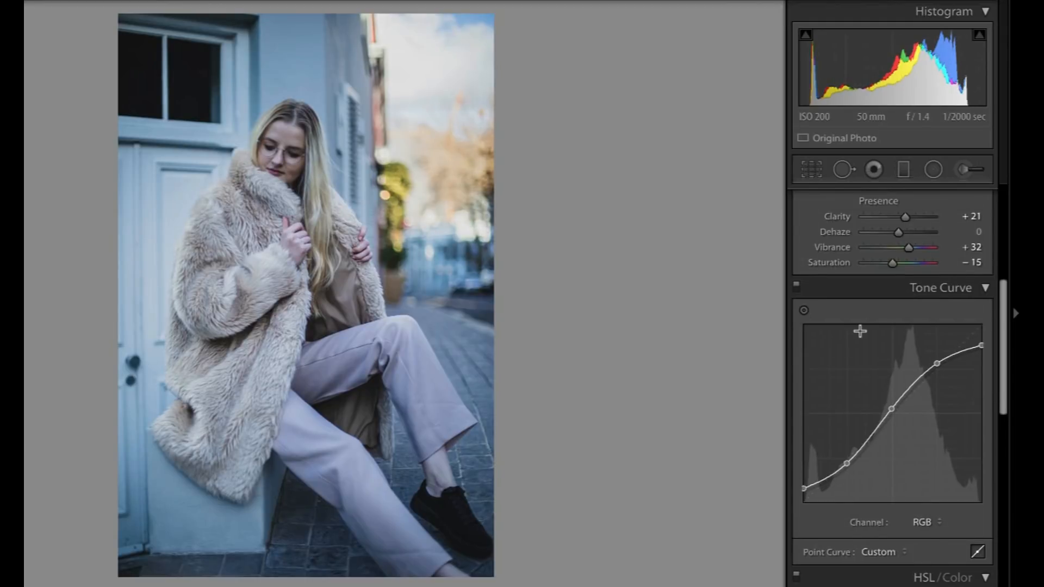
Compare the photo with and without the tone curve adjustment.
{"action": "left_click", "coordinate": [796, 289]}
{"action": "left_click", "coordinate": [796, 289]}
{"action": "left_click", "coordinate": [796, 289]}
{"action": "left_click", "coordinate": [797, 289]}
Look through the HSL Hue, Saturation and Luminance controls and the targeted adjustment tool.
{"action": "scroll", "coordinate": [837, 331], "scroll_direction": "down", "scroll_amount": 6}
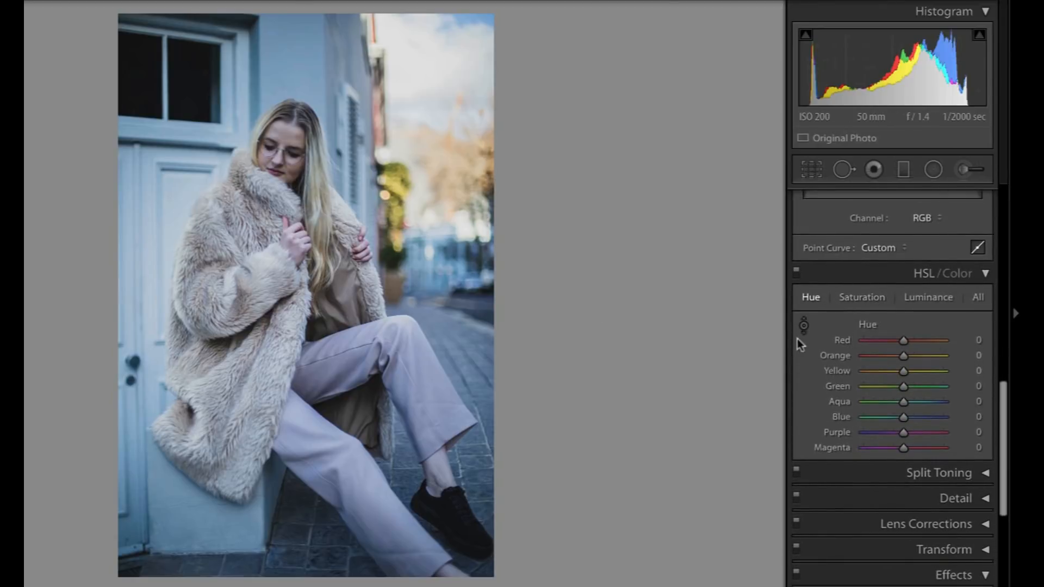
{"action": "left_click", "coordinate": [858, 297]}
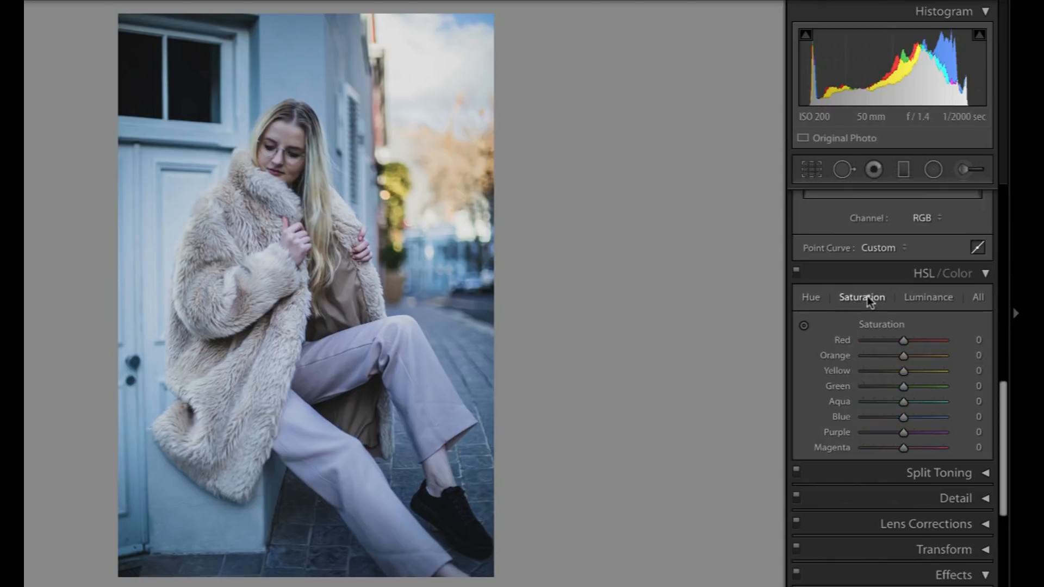
{"action": "left_click", "coordinate": [924, 297]}
{"action": "left_click", "coordinate": [810, 297]}
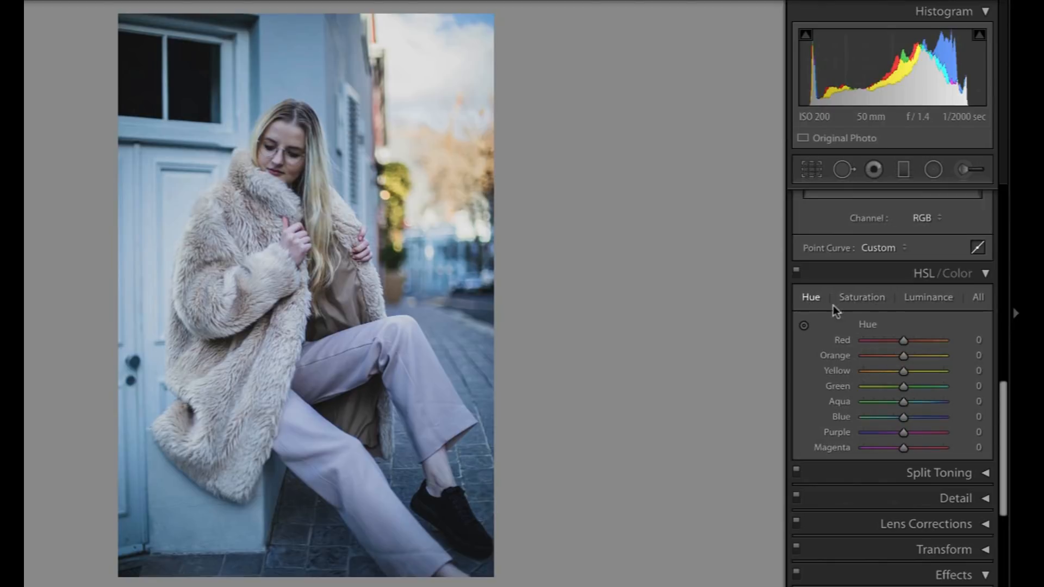
{"action": "left_click", "coordinate": [804, 325]}
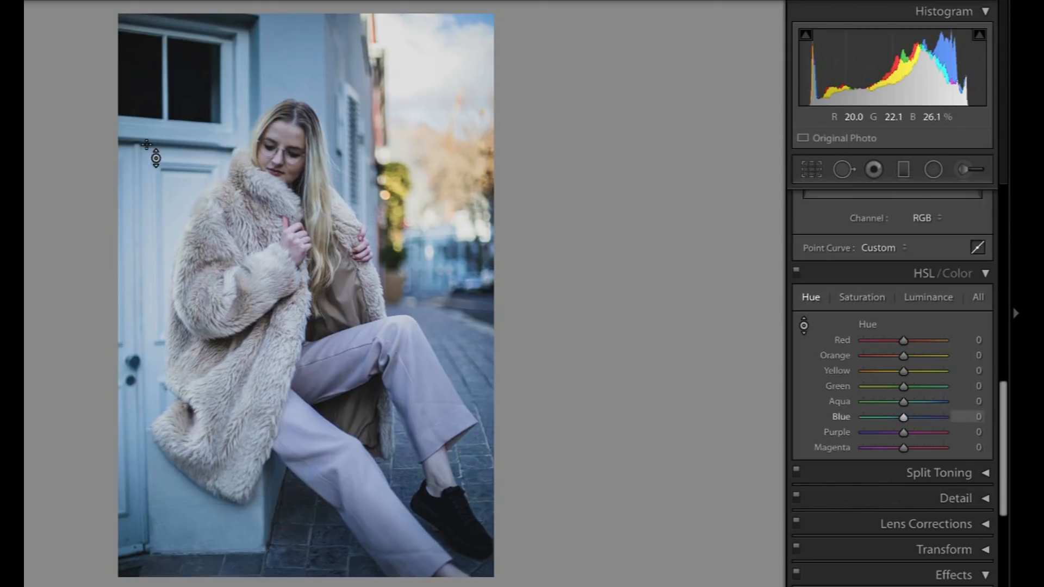
{"action": "left_click", "coordinate": [865, 299]}
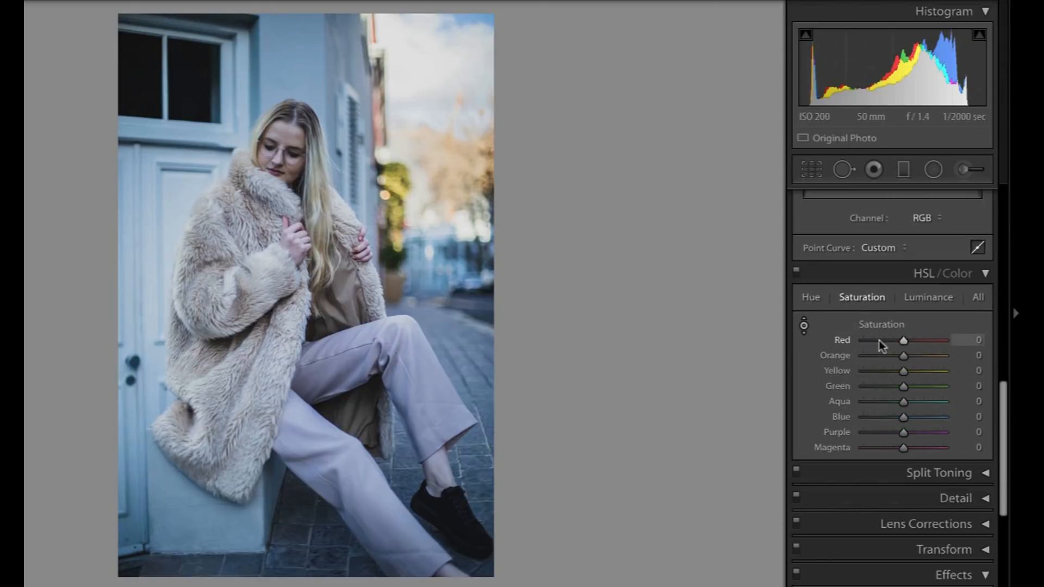
{"action": "left_click", "coordinate": [925, 298]}
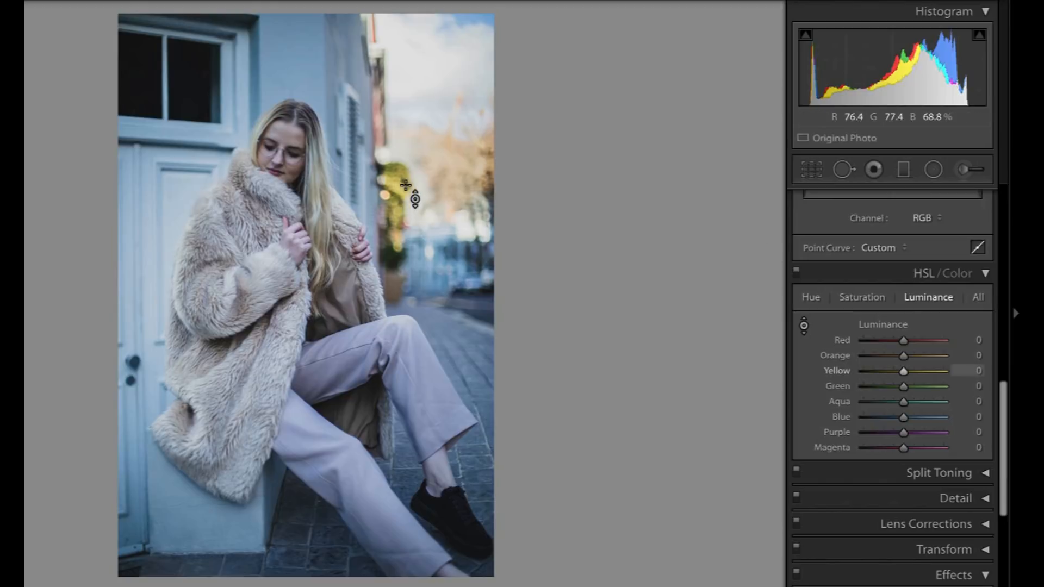
Shift the blue wall toward teal with targeted hue adjustment, setting Blue to −27 and Aqua to −1.
{"action": "left_click", "coordinate": [812, 300]}
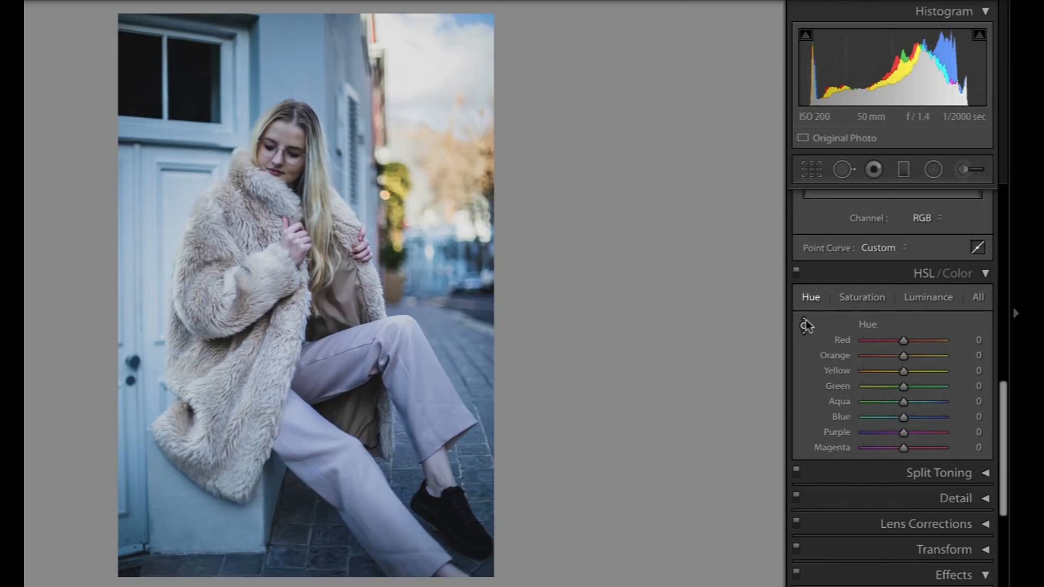
{"action": "left_click", "coordinate": [805, 321]}
{"action": "mouse_move", "coordinate": [275, 60]}
{"action": "left_mouse_down"}
{"action": "mouse_move", "coordinate": [275, 38]}
{"action": "mouse_move", "coordinate": [276, 85]}
{"action": "mouse_move", "coordinate": [275, 75]}
{"action": "left_mouse_up"}
Shift the background foliage toward orange with Yellow hue −53 and Green −4, and set the face's Red hue to −7.
{"action": "mouse_move", "coordinate": [405, 201]}
{"action": "left_mouse_down"}
{"action": "mouse_move", "coordinate": [406, 190]}
{"action": "mouse_move", "coordinate": [406, 211]}
{"action": "left_mouse_up"}
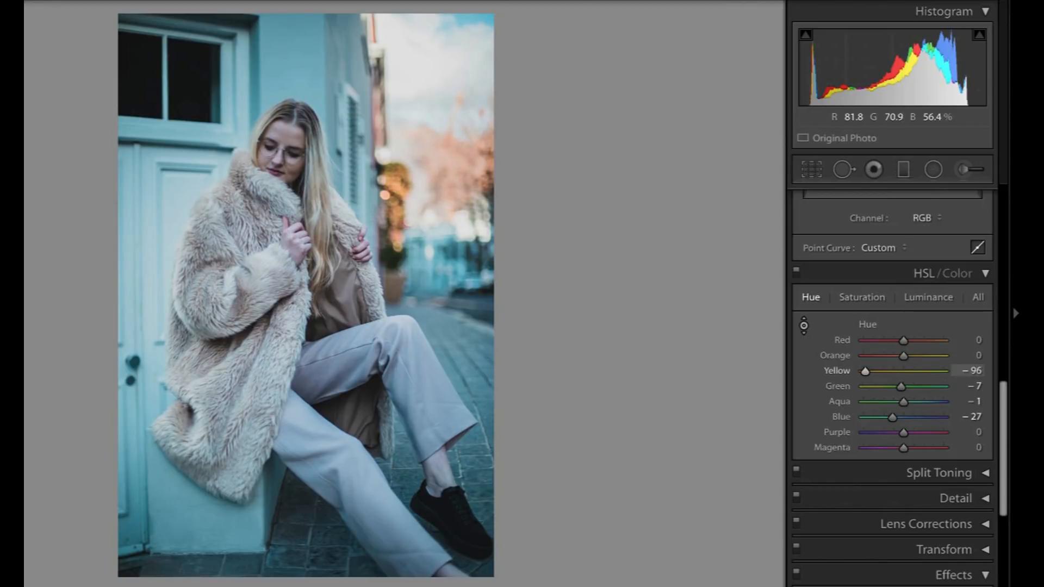
{"action": "left_click_drag", "start_coordinate": [405, 243], "coordinate": [405, 230]}
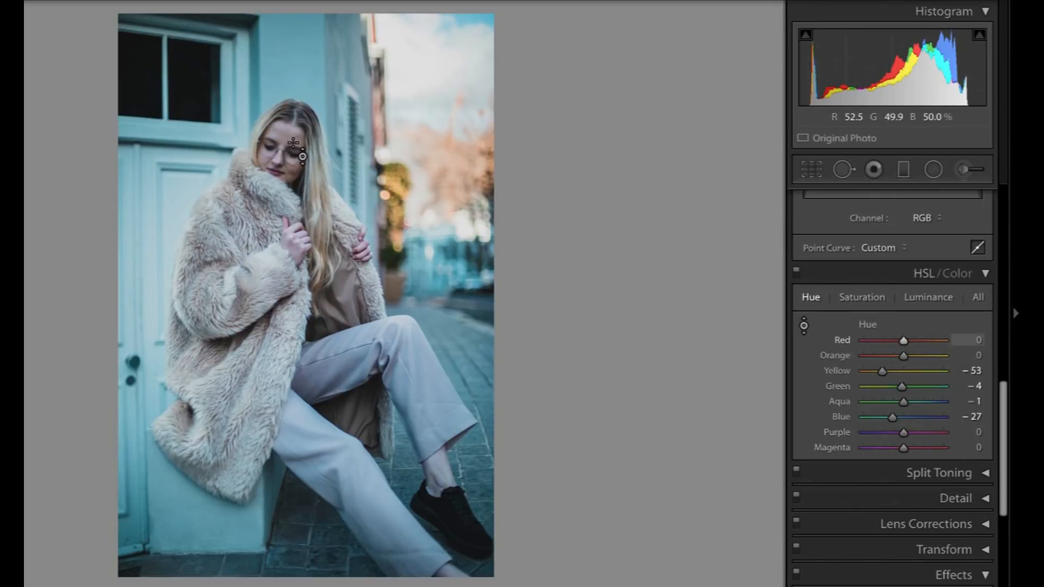
{"action": "mouse_move", "coordinate": [293, 143]}
{"action": "left_mouse_down"}
{"action": "mouse_move", "coordinate": [293, 129]}
{"action": "mouse_move", "coordinate": [294, 167]}
{"action": "mouse_move", "coordinate": [294, 112]}
{"action": "mouse_move", "coordinate": [293, 163]}
{"action": "mouse_move", "coordinate": [293, 143]}
{"action": "left_mouse_up"}
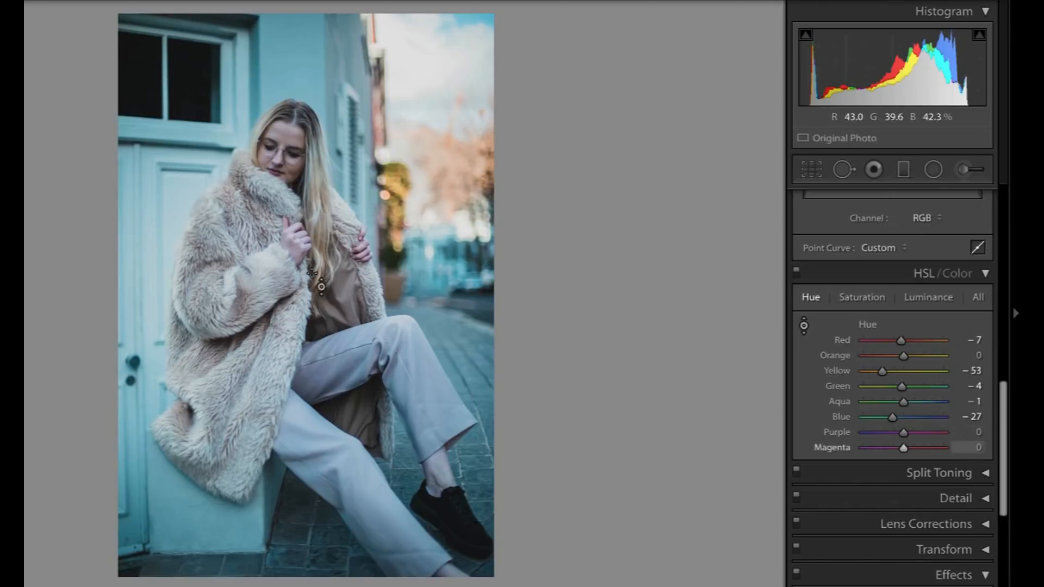
Desaturate the blue wall with targeted saturation adjustment, setting Blue to −61 and Aqua to −3.
{"action": "left_click", "coordinate": [862, 297]}
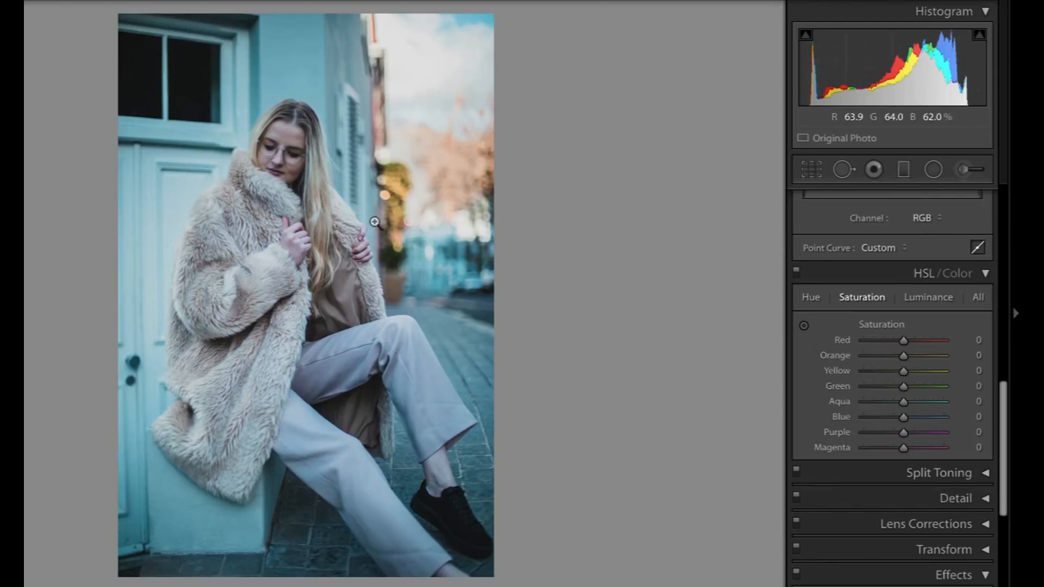
{"action": "left_click", "coordinate": [804, 325]}
{"action": "left_click_drag", "start_coordinate": [271, 66], "coordinate": [270, 136]}
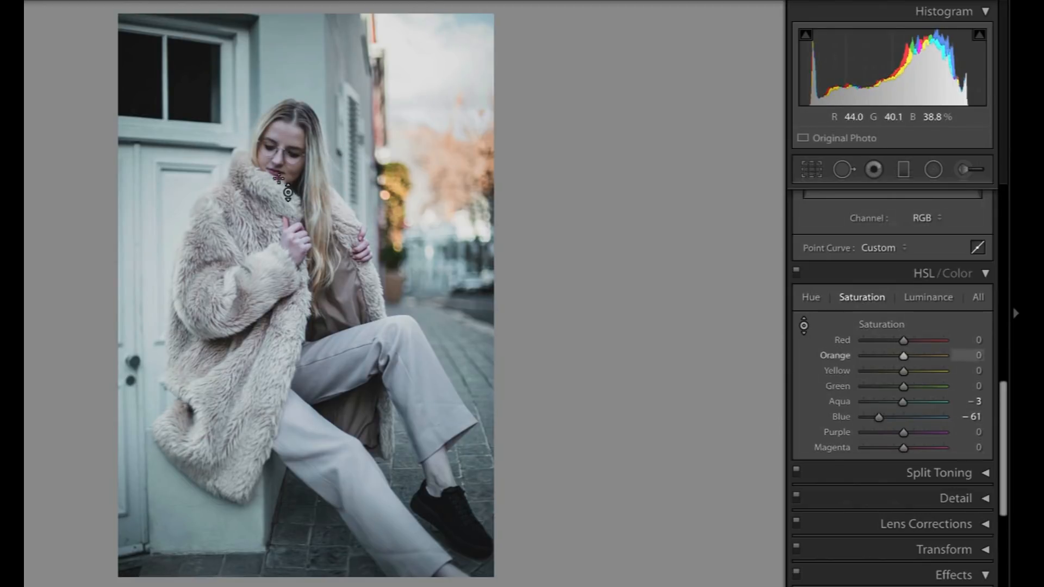
Compare the photo with and without the HSL adjustments.
{"action": "left_click", "coordinate": [798, 275]}
{"action": "left_click", "coordinate": [798, 275]}
{"action": "left_click", "coordinate": [798, 275]}
{"action": "left_click", "coordinate": [798, 275]}
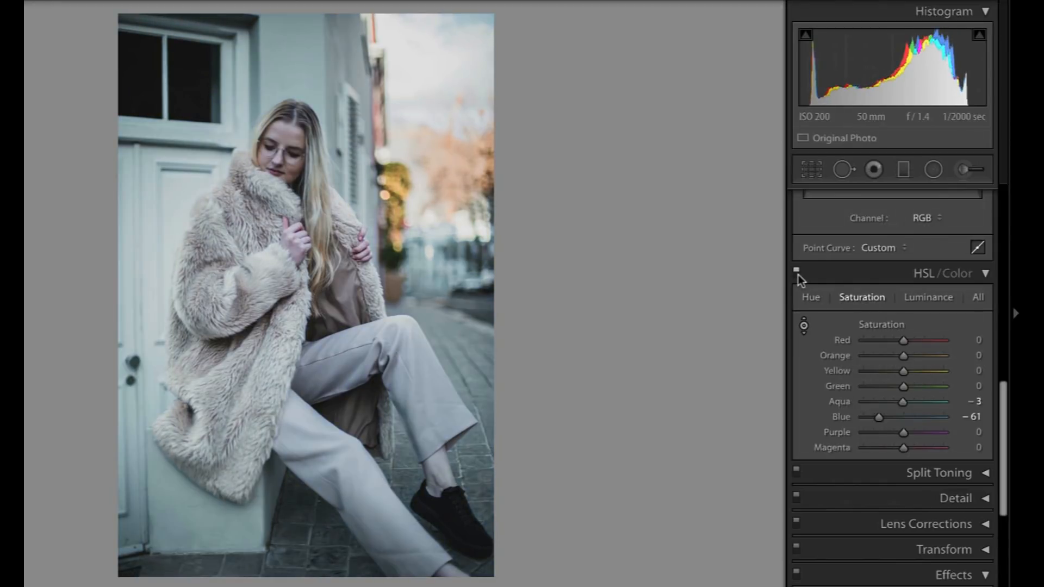
Brighten the face with targeted luminance adjustment, setting Red +11, Orange +34, Purple +3 and Magenta +45.
{"action": "left_click", "coordinate": [925, 297]}
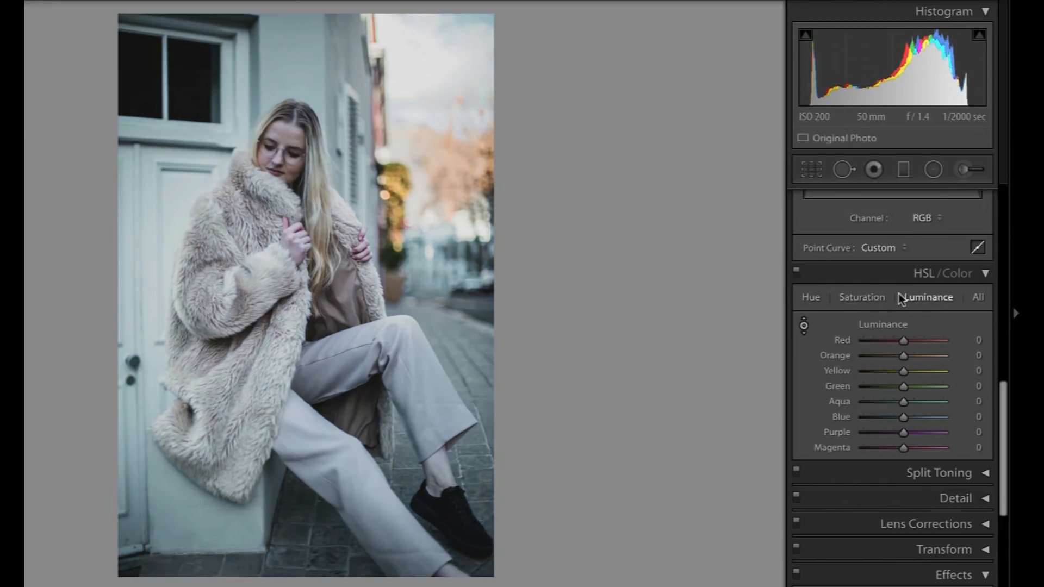
{"action": "left_click", "coordinate": [804, 326]}
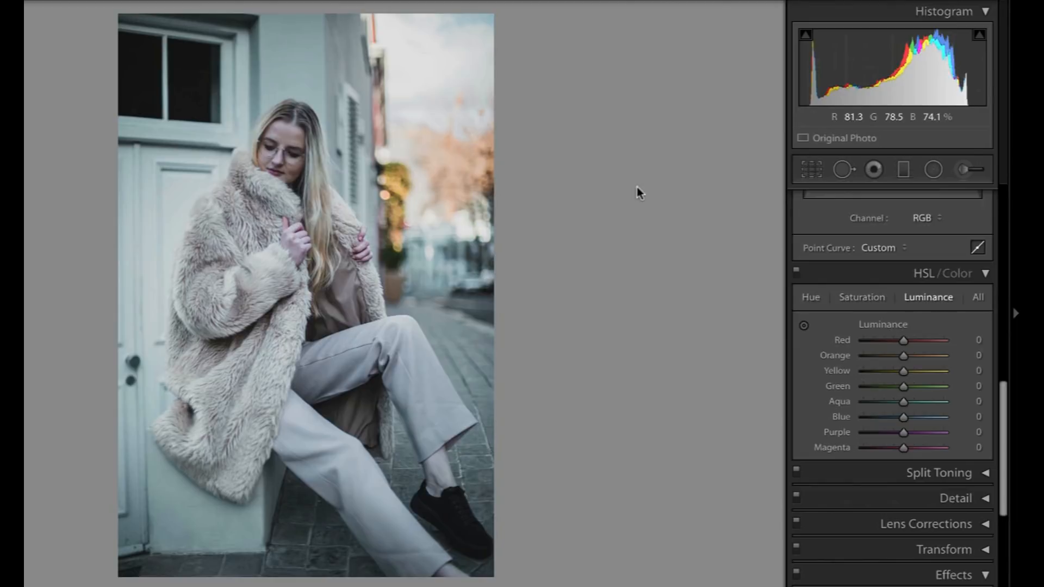
{"action": "left_click", "coordinate": [803, 325]}
{"action": "mouse_move", "coordinate": [287, 161]}
{"action": "left_mouse_down"}
{"action": "mouse_move", "coordinate": [287, 142]}
{"action": "mouse_move", "coordinate": [298, 157]}
{"action": "left_mouse_up"}
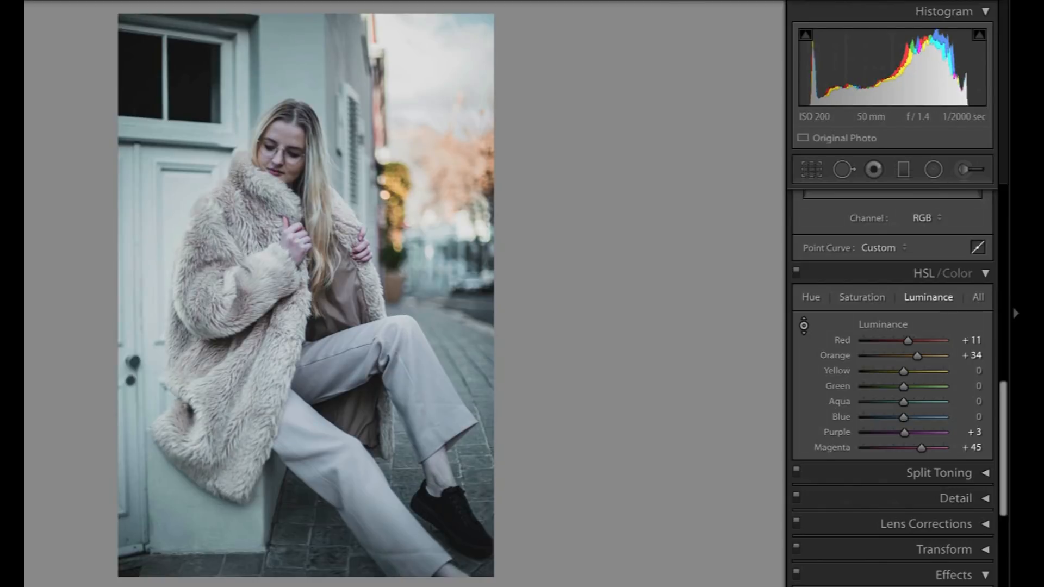
Brighten the skin tones further in close-up, raising luminance to Red +92, Orange +93, Yellow +36 and Magenta +47.
{"action": "key", "text": "z"}
{"action": "left_click_drag", "start_coordinate": [271, 228], "coordinate": [272, 182]}
{"action": "left_click_drag", "start_coordinate": [237, 239], "coordinate": [236, 225]}
{"action": "left_click_drag", "start_coordinate": [357, 303], "coordinate": [357, 283]}
{"action": "key", "text": "z"}
Show all HSL controls together and set the saturation to Red +3, Orange +19 and Yellow +35.
{"action": "left_click", "coordinate": [919, 299]}
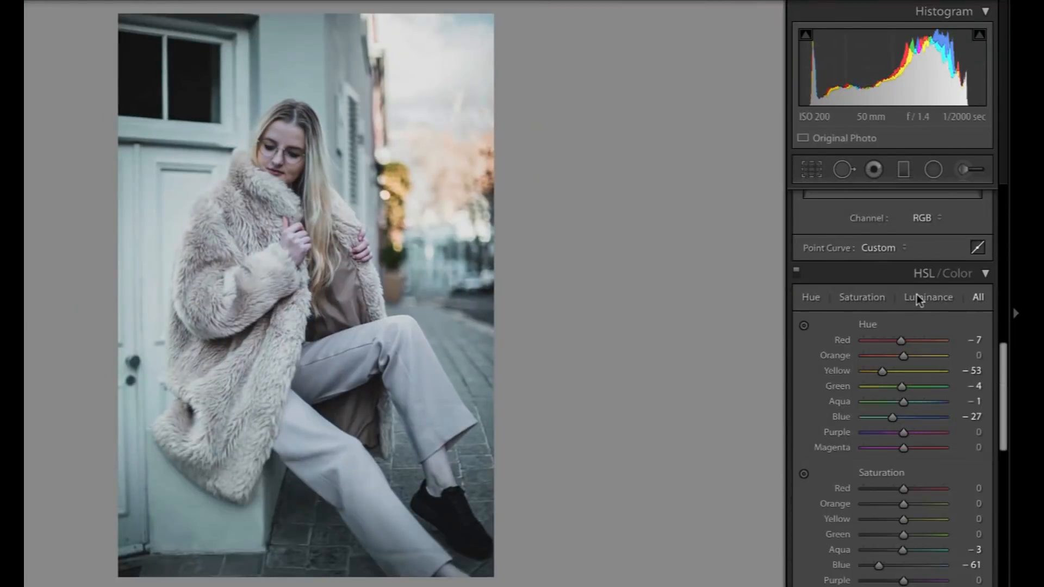
{"action": "scroll", "coordinate": [943, 417], "scroll_direction": "down", "scroll_amount": 5}
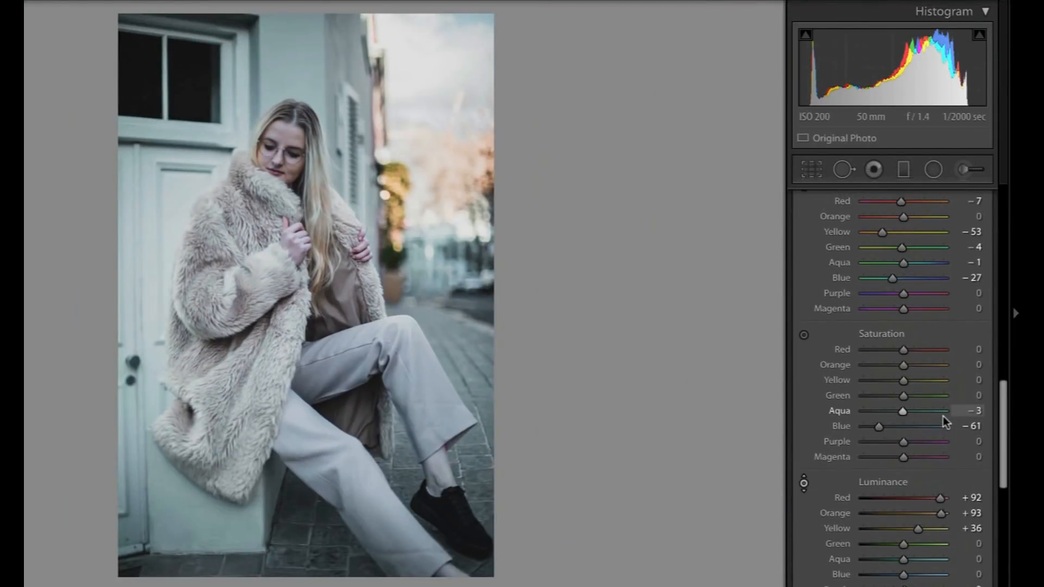
{"action": "scroll", "coordinate": [946, 380], "scroll_direction": "down", "scroll_amount": 3}
{"action": "left_click_drag", "start_coordinate": [902, 308], "coordinate": [917, 328]}
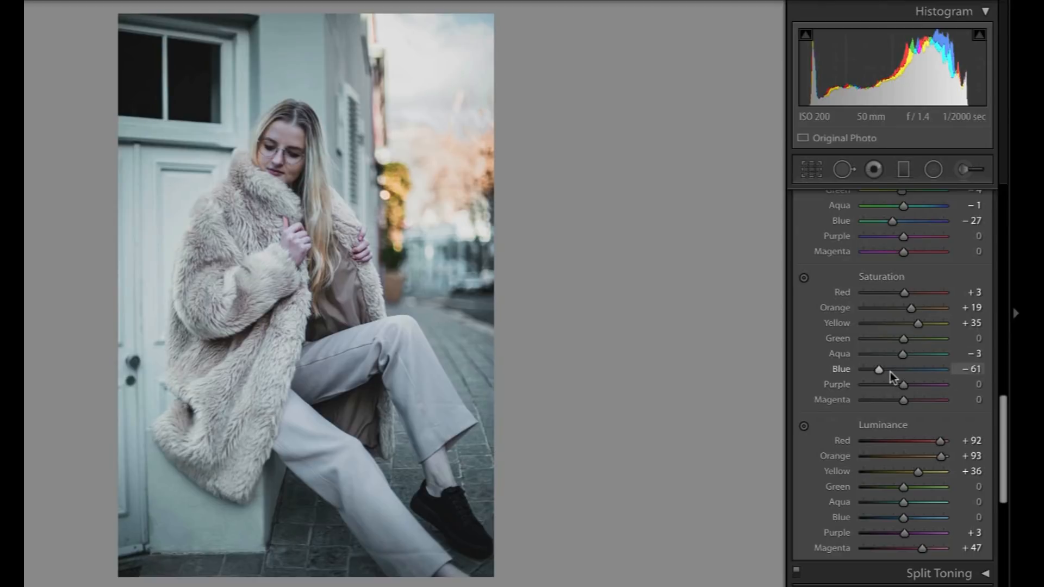
Set the Blue saturation to −23 in the HSL adjustments.
{"action": "left_click_drag", "start_coordinate": [889, 372], "coordinate": [892, 368]}
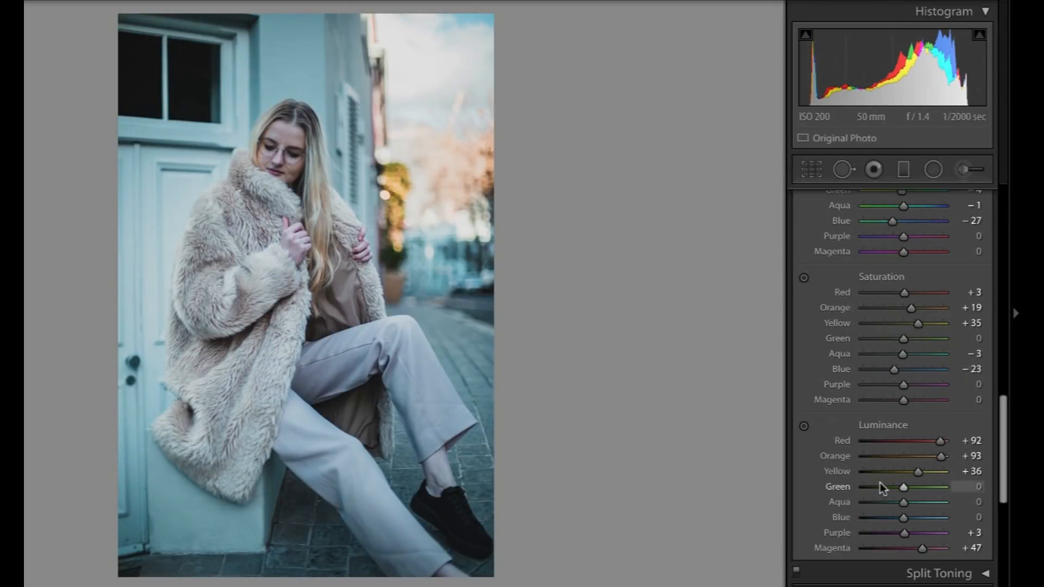
Split-tone the photo with highlights at hue 40, saturation 20 and shadows at hue 30, saturation 9.
{"action": "scroll", "coordinate": [879, 481], "scroll_direction": "down", "scroll_amount": 5}
{"action": "left_click", "coordinate": [974, 339]}
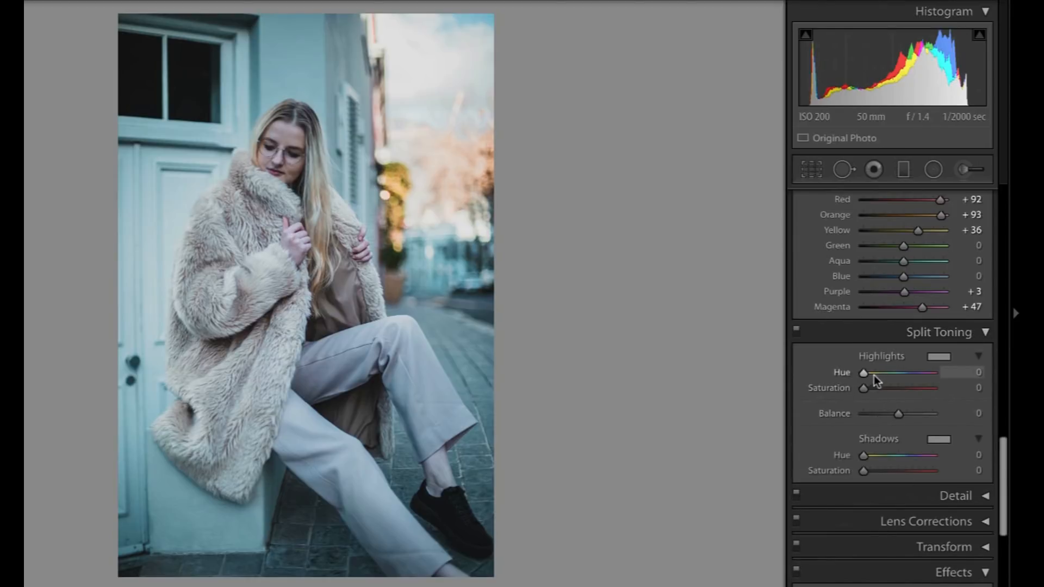
{"action": "left_click_drag", "start_coordinate": [873, 375], "coordinate": [868, 374]}
{"action": "mouse_move", "coordinate": [864, 388]}
{"action": "left_mouse_down"}
{"action": "mouse_move", "coordinate": [876, 387]}
{"action": "mouse_move", "coordinate": [872, 373]}
{"action": "left_mouse_up"}
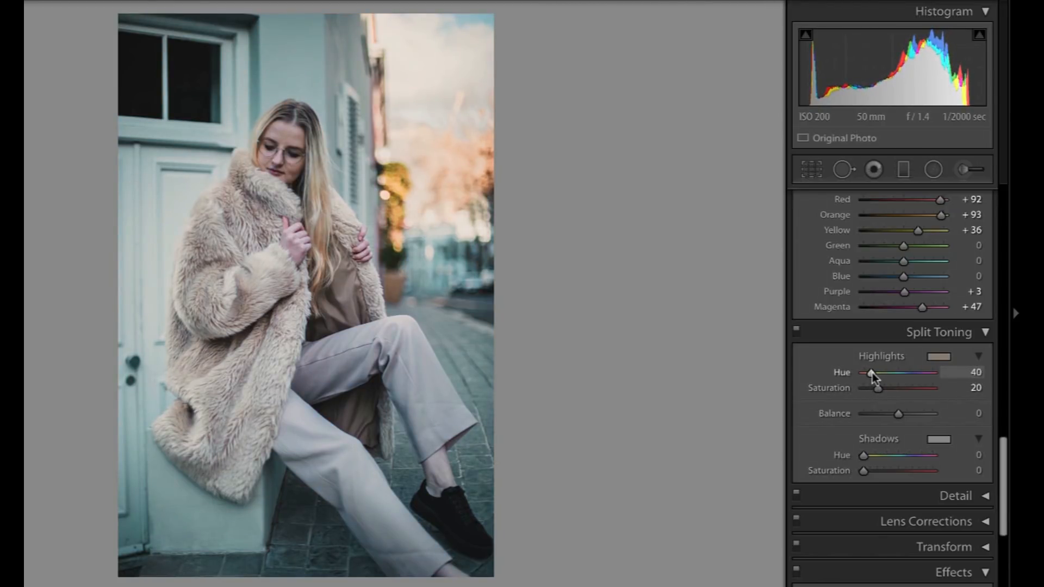
{"action": "left_click_drag", "start_coordinate": [887, 456], "coordinate": [869, 471]}
{"action": "double_click", "coordinate": [887, 471]}
Compare the edited portrait with the original, side by side and in full view.
{"action": "key", "text": "y"}
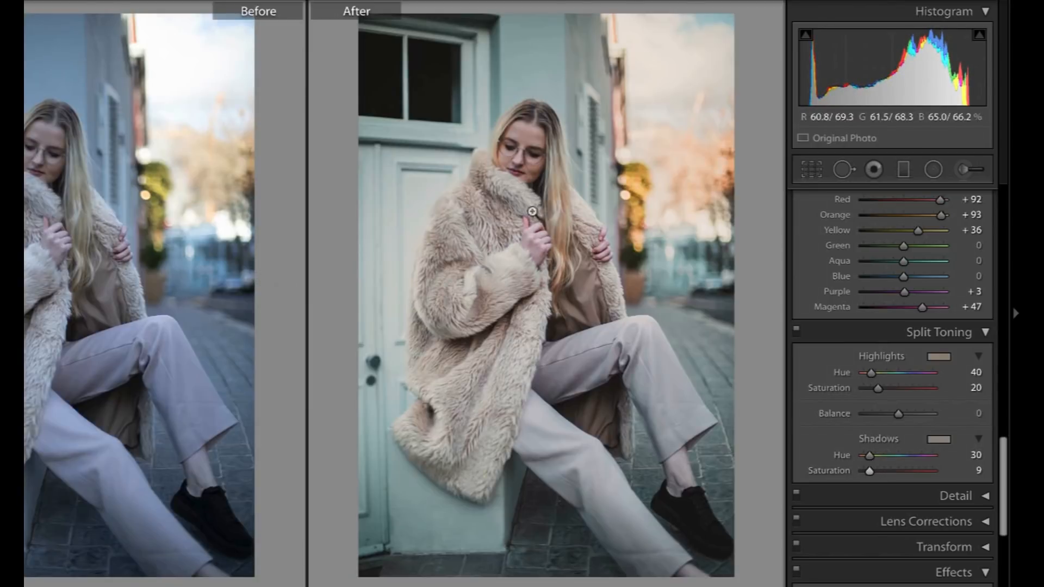
{"action": "key", "text": "y"}
{"action": "key", "text": "backslash"}
{"action": "key", "text": "backslash"}
{"action": "key", "text": "backslash"}
{"action": "key", "text": "backslash"}
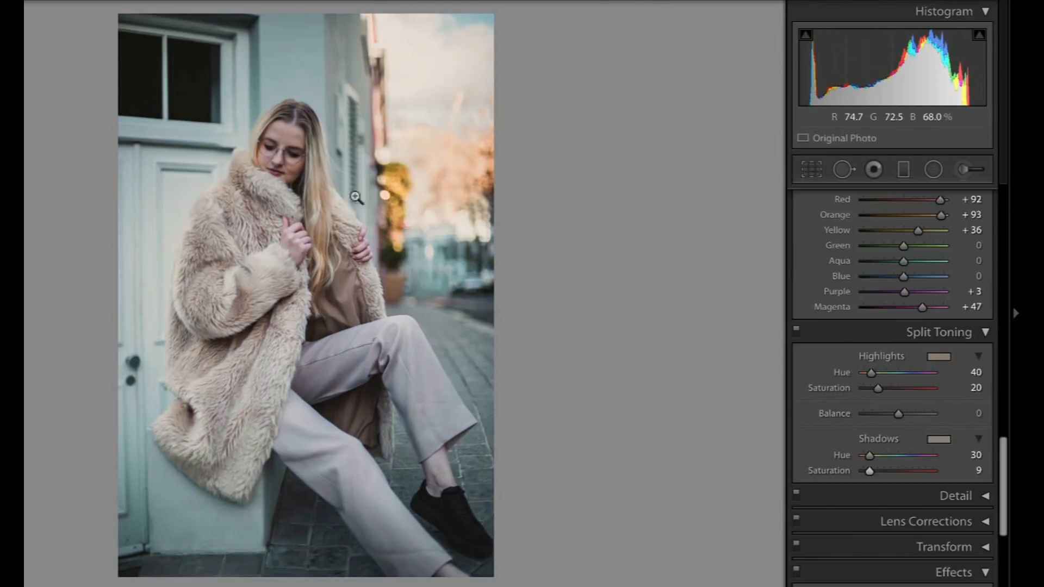
Compare the photo with and without the split toning.
{"action": "left_click", "coordinate": [796, 330]}
{"action": "left_click", "coordinate": [797, 330]}
{"action": "left_click", "coordinate": [797, 329]}
{"action": "left_click", "coordinate": [796, 329]}
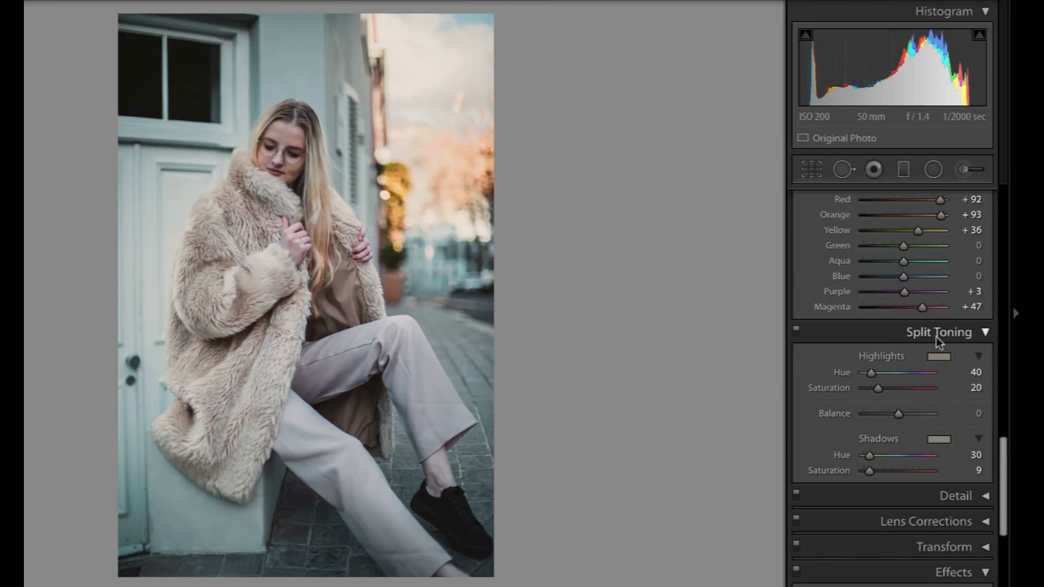
Set the sharpening amount to 72 and check the coat and hair in close-up.
{"action": "scroll", "coordinate": [896, 366], "scroll_direction": "down", "scroll_amount": 5}
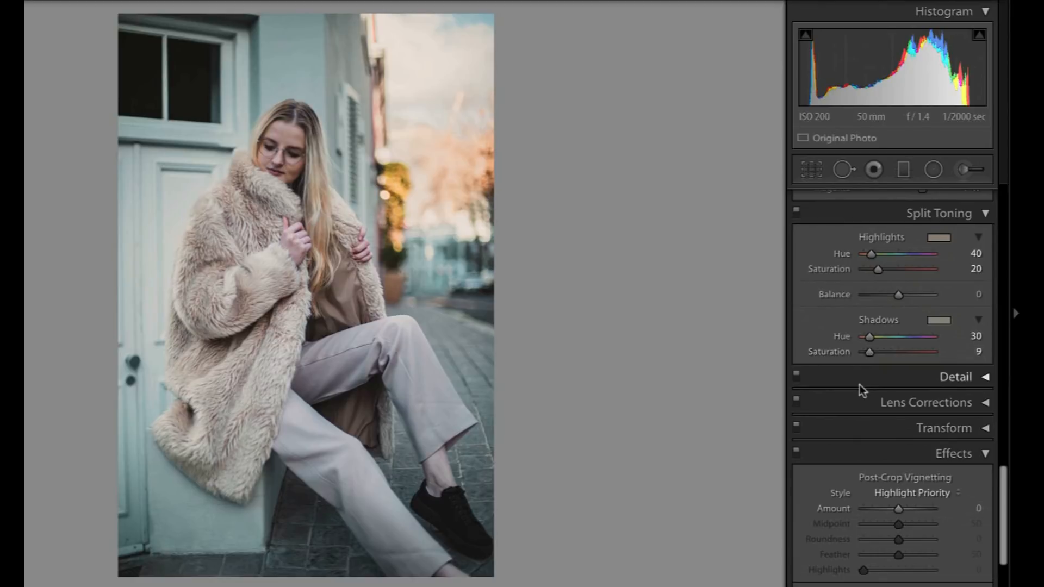
{"action": "left_click", "coordinate": [921, 381]}
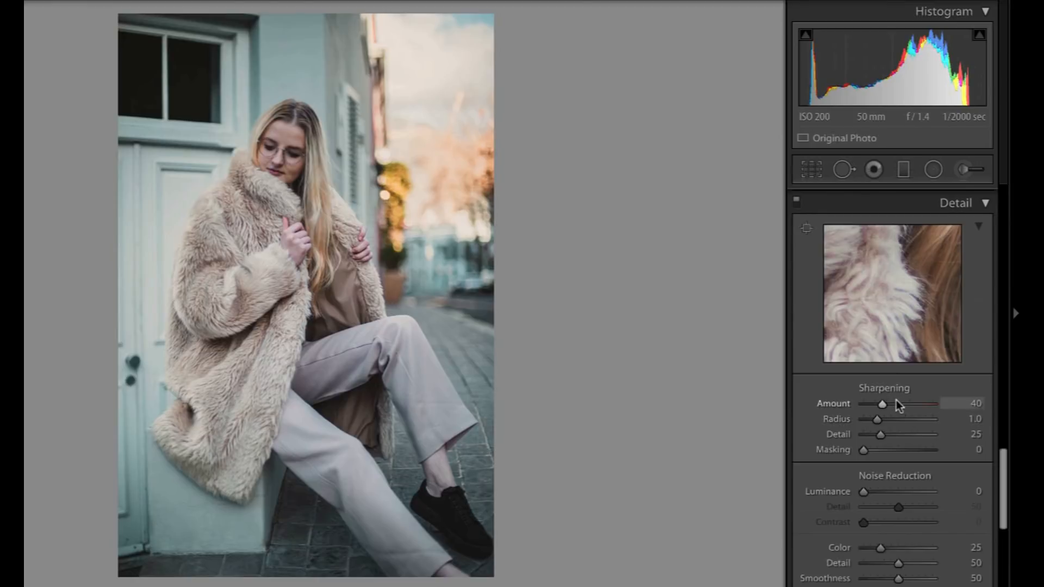
{"action": "left_click", "coordinate": [361, 205]}
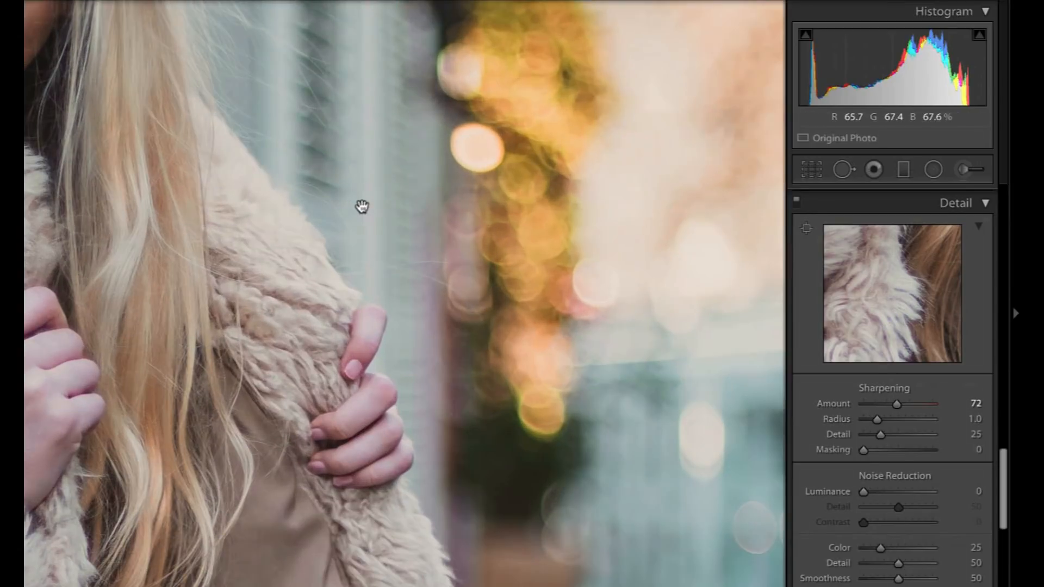
{"action": "left_click", "coordinate": [539, 415]}
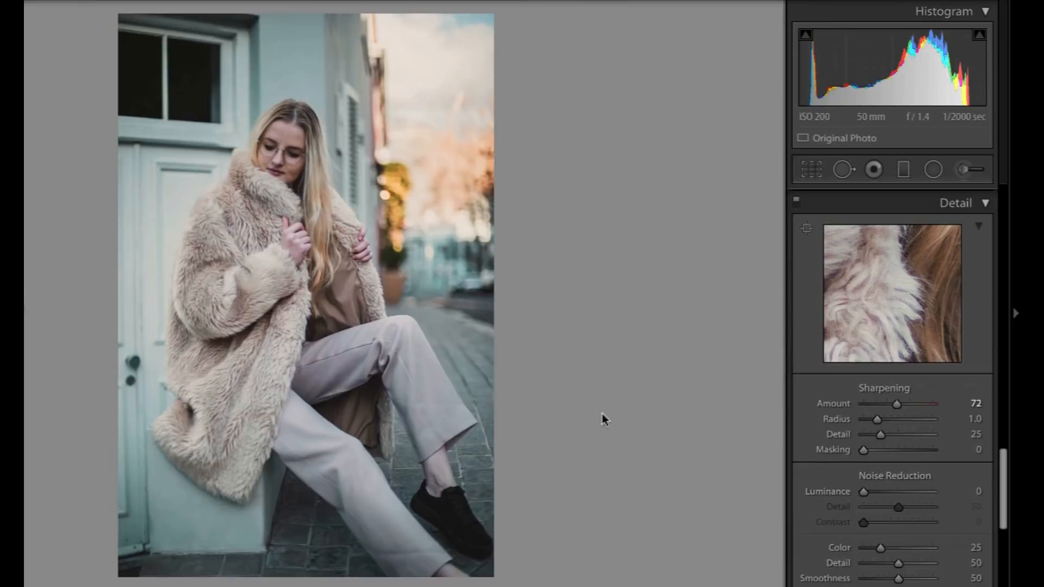
Look through the lens correction and transform settings.
{"action": "scroll", "coordinate": [820, 456], "scroll_direction": "down", "scroll_amount": 4}
{"action": "scroll", "coordinate": [819, 455], "scroll_direction": "down", "scroll_amount": 2}
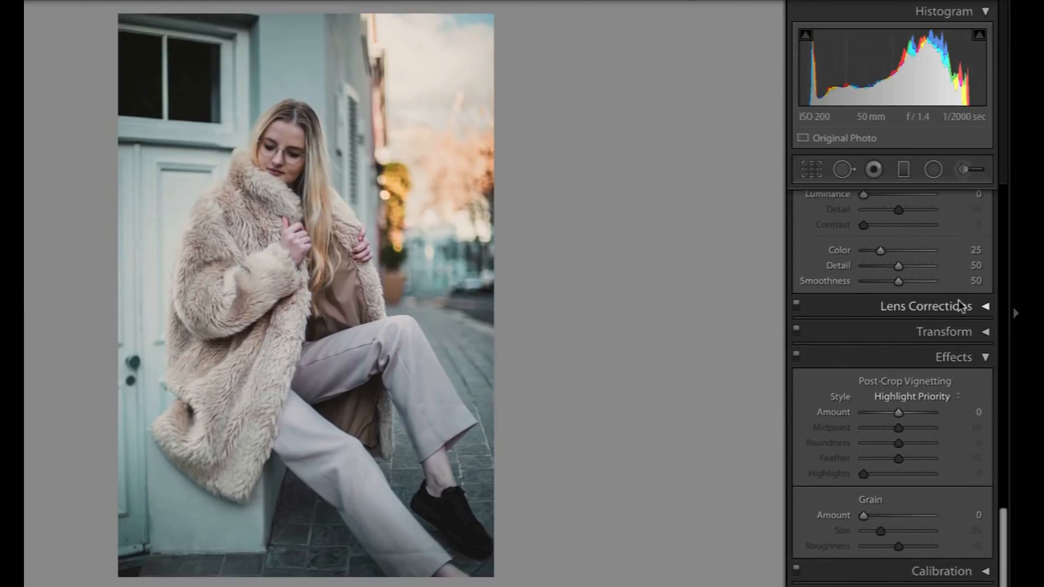
{"action": "left_click", "coordinate": [972, 308]}
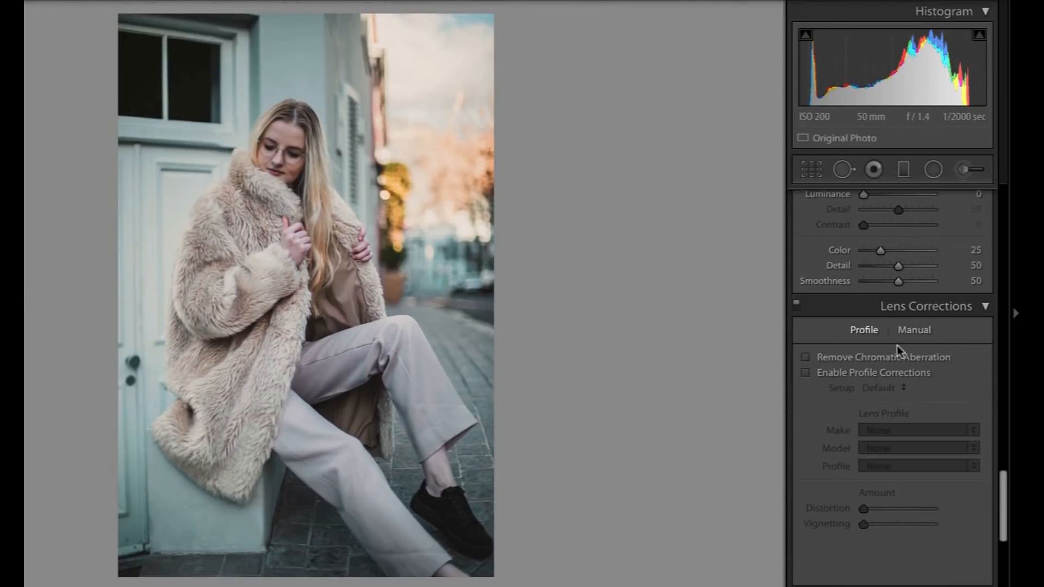
{"action": "left_click", "coordinate": [902, 313]}
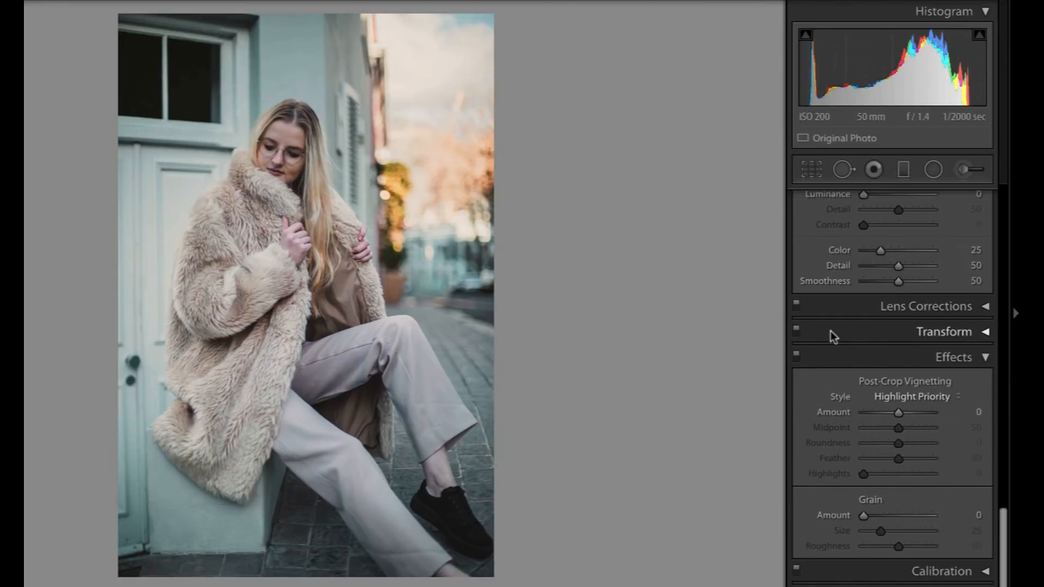
{"action": "left_click", "coordinate": [898, 332]}
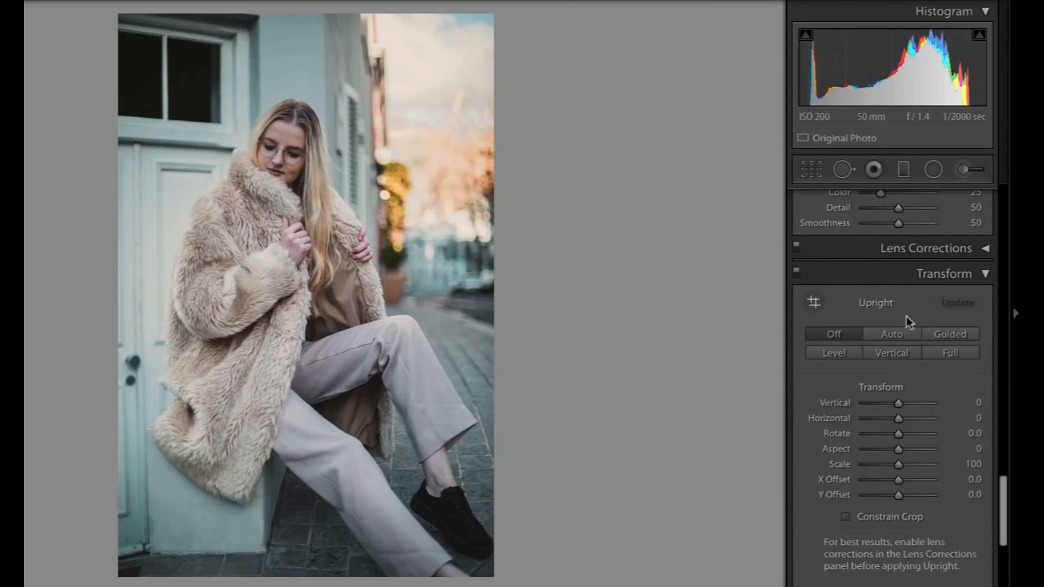
{"action": "scroll", "coordinate": [898, 364], "scroll_direction": "down", "scroll_amount": 2}
{"action": "scroll", "coordinate": [898, 364], "scroll_direction": "down", "scroll_amount": 2}
{"action": "scroll", "coordinate": [898, 364], "scroll_direction": "up", "scroll_amount": 4}
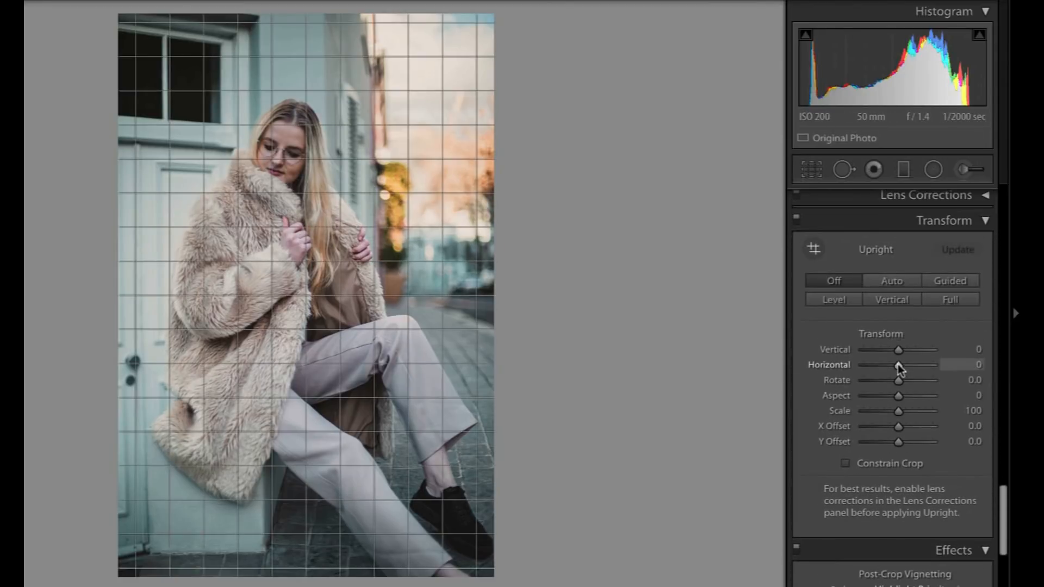
Apply a light post-crop vignette with amount +6 and midpoint 47.
{"action": "scroll", "coordinate": [898, 364], "scroll_direction": "down", "scroll_amount": 4}
{"action": "scroll", "coordinate": [900, 370], "scroll_direction": "down", "scroll_amount": 2}
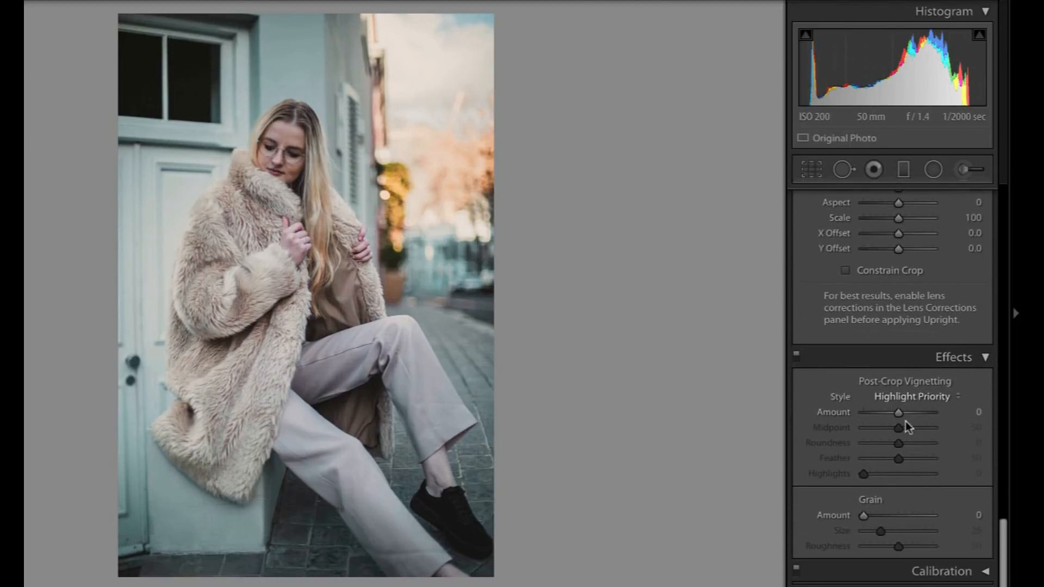
{"action": "mouse_move", "coordinate": [898, 414]}
{"action": "left_mouse_down"}
{"action": "mouse_move", "coordinate": [910, 413]}
{"action": "mouse_move", "coordinate": [837, 414]}
{"action": "mouse_move", "coordinate": [901, 414]}
{"action": "left_mouse_up"}
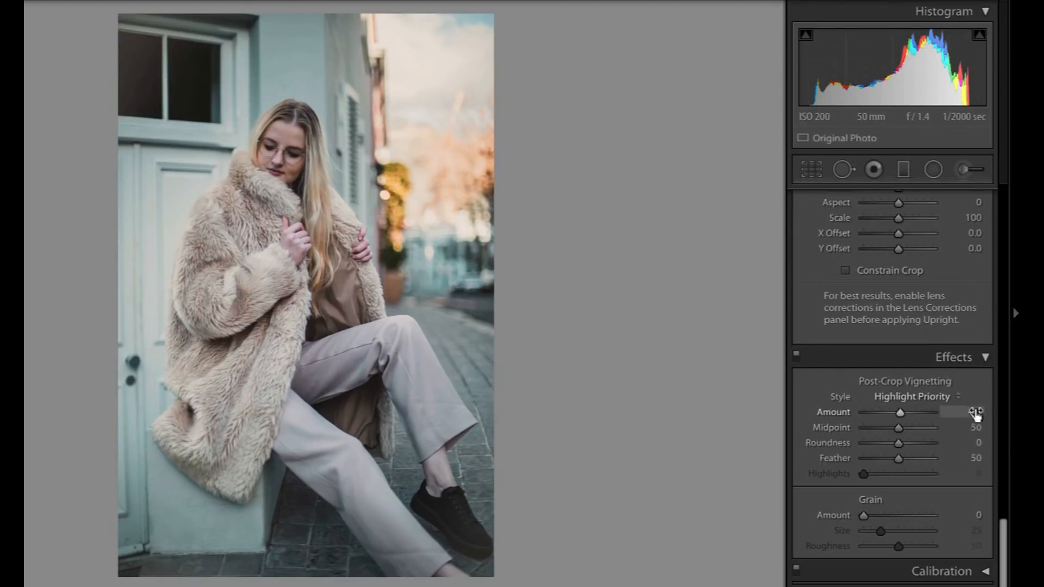
{"action": "left_click_drag", "start_coordinate": [898, 429], "coordinate": [895, 429]}
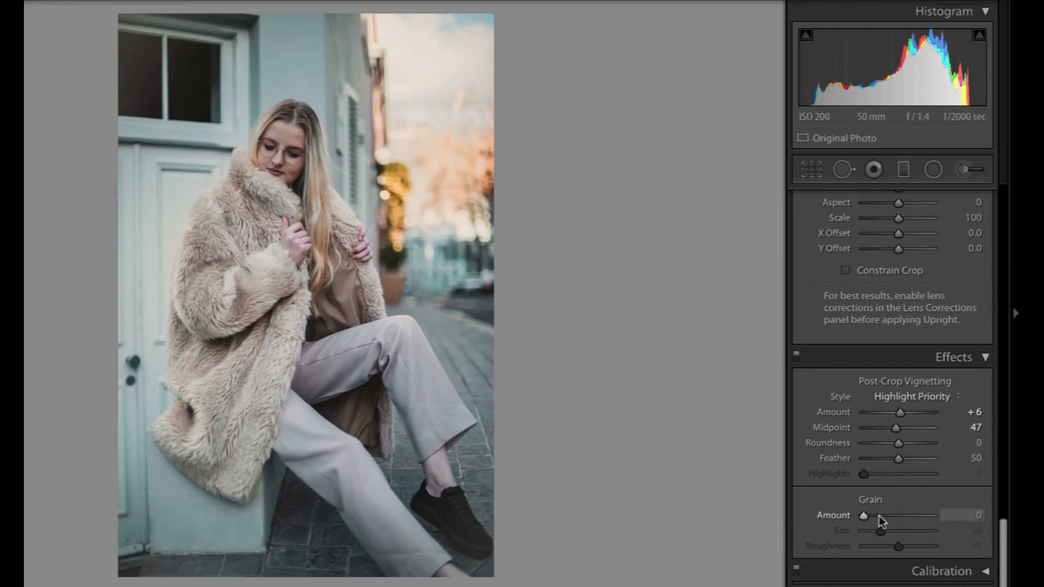
Add film grain with an amount of 31, judging its strength in close-up on the face.
{"action": "left_click_drag", "start_coordinate": [876, 514], "coordinate": [873, 516]}
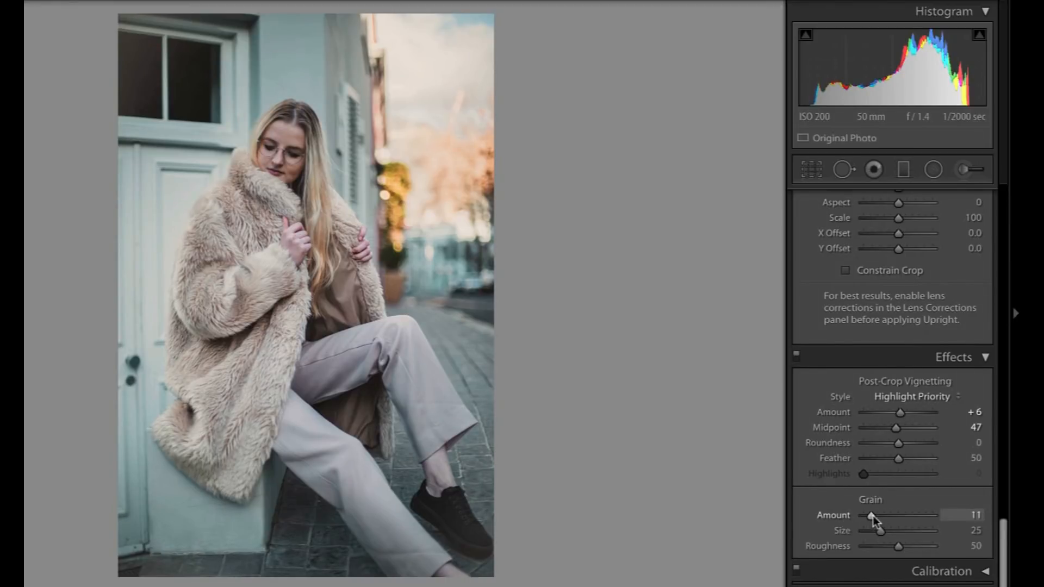
{"action": "left_click", "coordinate": [287, 174]}
{"action": "left_click_drag", "start_coordinate": [415, 223], "coordinate": [409, 302]}
{"action": "left_click_drag", "start_coordinate": [888, 524], "coordinate": [887, 525]}
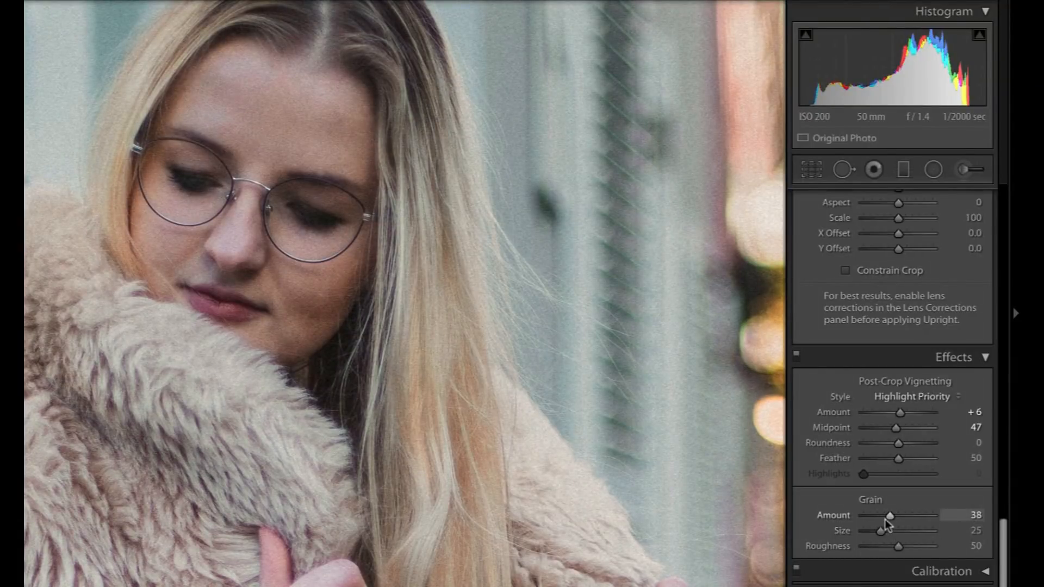
{"action": "left_click", "coordinate": [516, 345]}
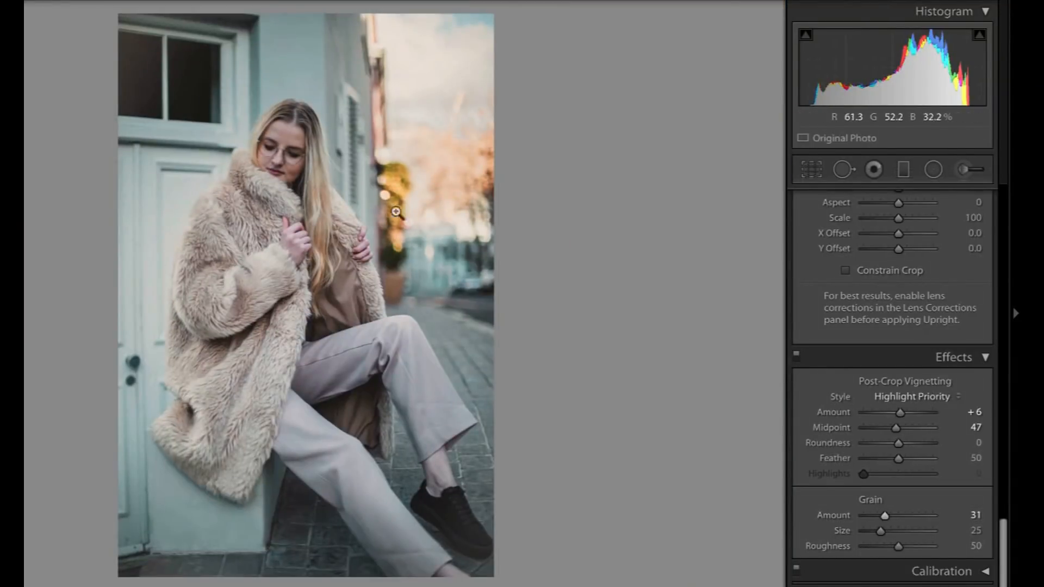
Darken the lower part of the photo with a reduced-exposure graduated filter drawn upward from the ground.
{"action": "left_click", "coordinate": [903, 170]}
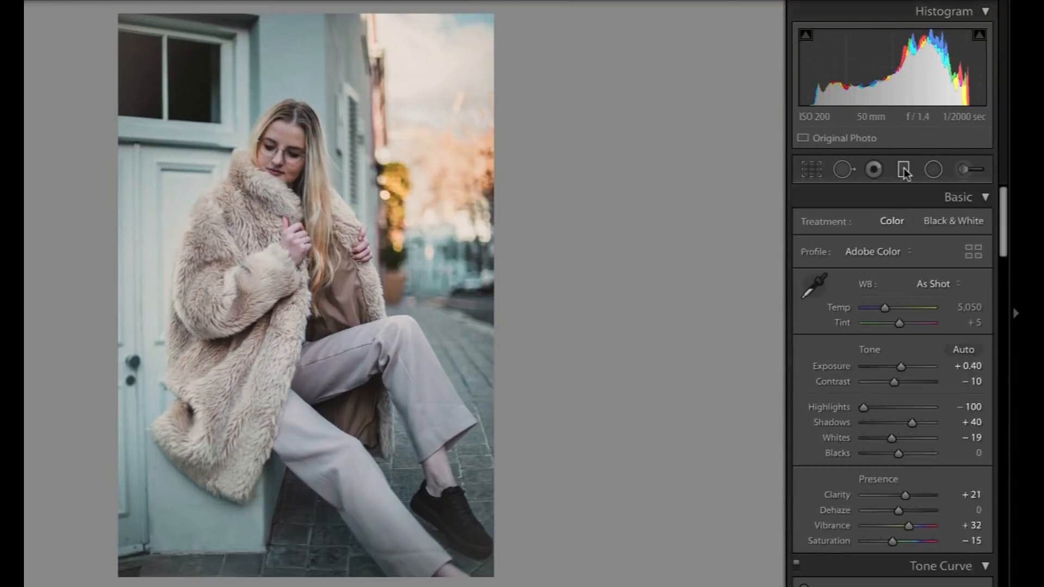
{"action": "left_click", "coordinate": [895, 283]}
{"action": "left_click_drag", "start_coordinate": [895, 285], "coordinate": [892, 285]}
{"action": "left_click_drag", "start_coordinate": [291, 482], "coordinate": [289, 226]}
{"action": "left_click_drag", "start_coordinate": [289, 356], "coordinate": [322, 430]}
{"action": "left_click_drag", "start_coordinate": [892, 283], "coordinate": [884, 284]}
Brighten the woman's face at 1:1 view by painting over it with a size 16 adjustment brush at exposure 1.03.
{"action": "left_click", "coordinate": [966, 170]}
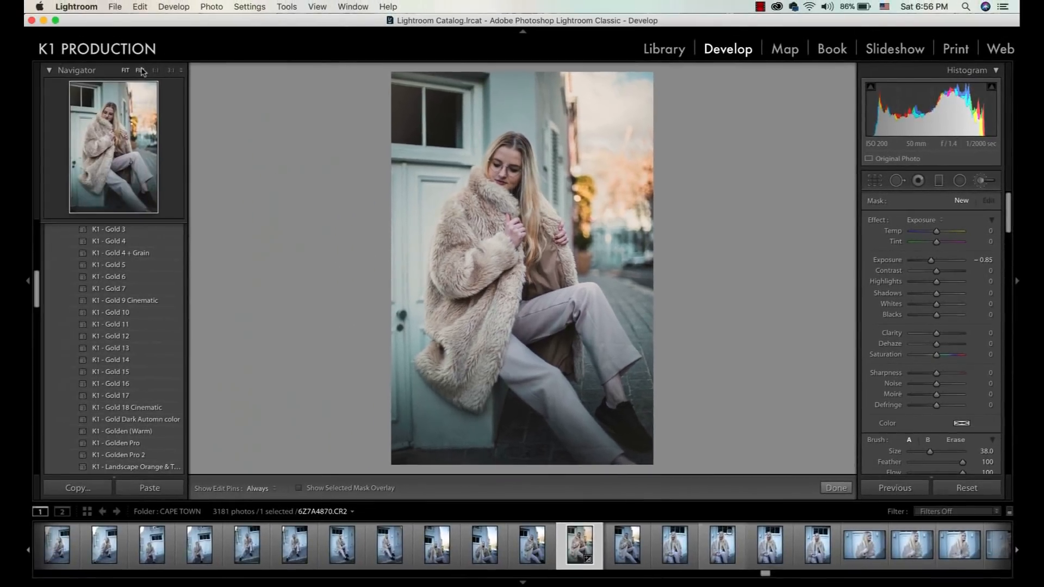
{"action": "left_click", "coordinate": [142, 71]}
{"action": "left_click", "coordinate": [155, 71]}
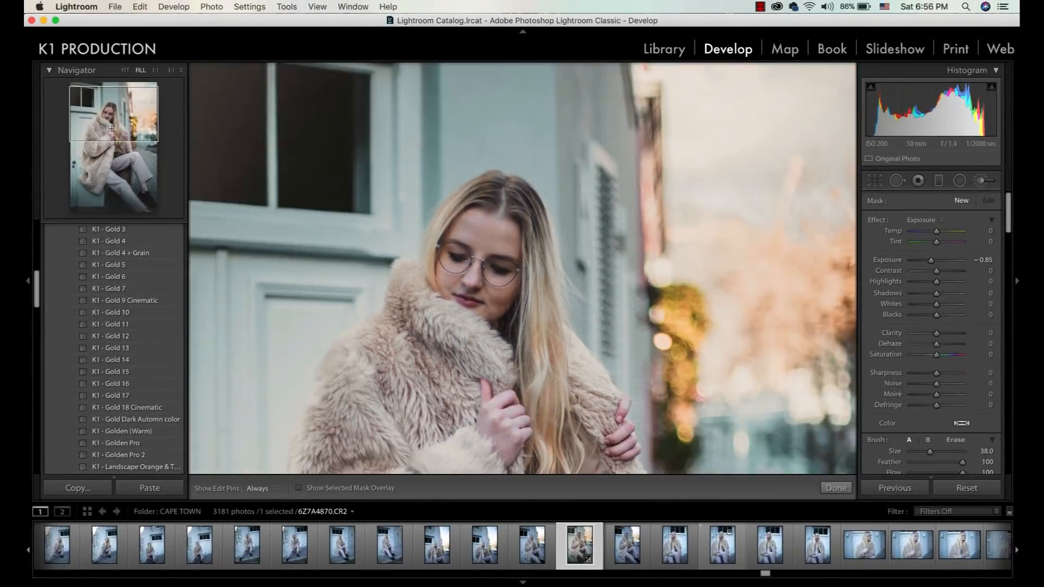
{"action": "left_click", "coordinate": [106, 120]}
{"action": "left_click_drag", "start_coordinate": [105, 122], "coordinate": [103, 115]}
{"action": "scroll", "coordinate": [604, 205], "scroll_direction": "down", "scroll_amount": 1}
{"action": "scroll", "coordinate": [605, 205], "scroll_direction": "down", "scroll_amount": 18}
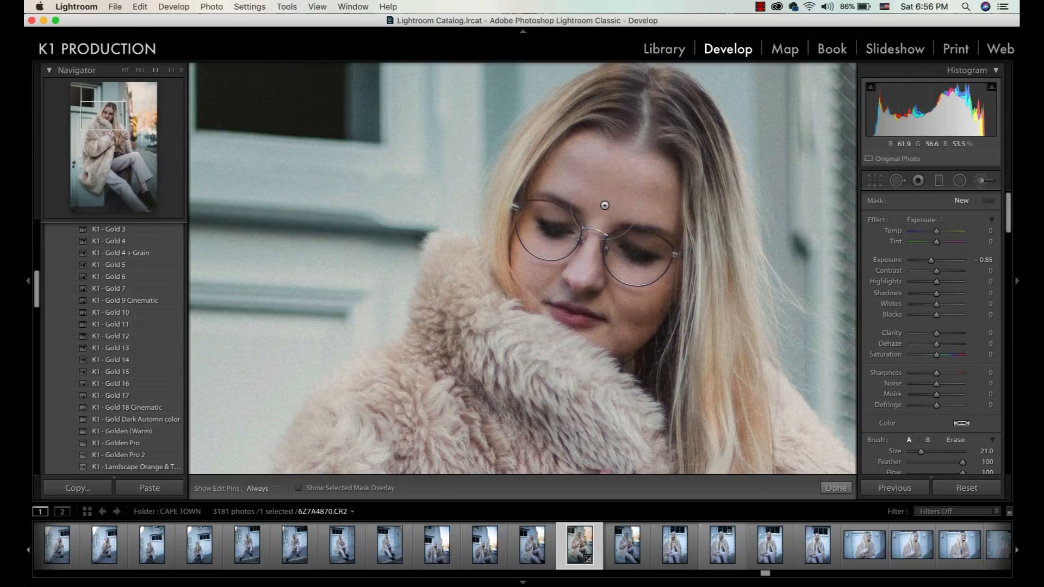
{"action": "double_click", "coordinate": [981, 263]}
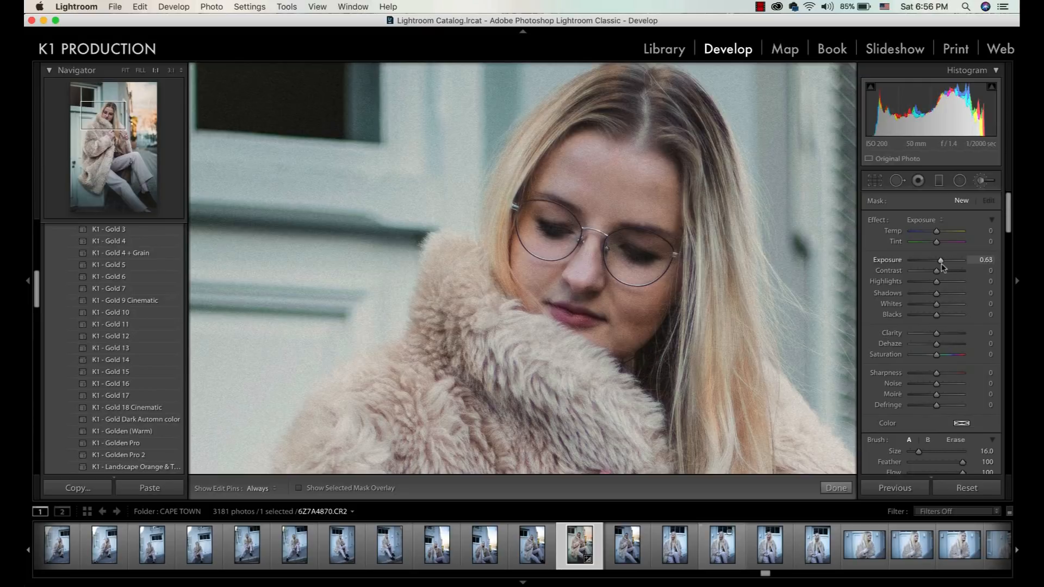
{"action": "mouse_move", "coordinate": [634, 267]}
{"action": "left_mouse_down"}
{"action": "mouse_move", "coordinate": [640, 291]}
{"action": "mouse_move", "coordinate": [584, 291]}
{"action": "mouse_move", "coordinate": [580, 304]}
{"action": "mouse_move", "coordinate": [607, 318]}
{"action": "mouse_move", "coordinate": [549, 289]}
{"action": "mouse_move", "coordinate": [550, 228]}
{"action": "mouse_move", "coordinate": [579, 178]}
{"action": "mouse_move", "coordinate": [657, 252]}
{"action": "mouse_move", "coordinate": [619, 228]}
{"action": "mouse_move", "coordinate": [575, 277]}
{"action": "left_mouse_up"}
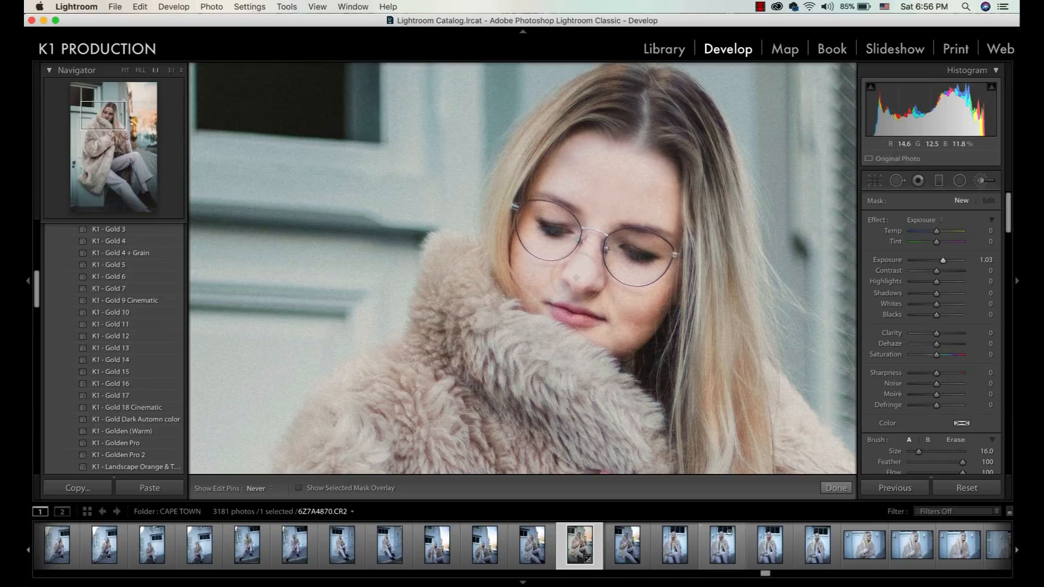
{"action": "left_click_drag", "start_coordinate": [583, 201], "coordinate": [566, 266]}
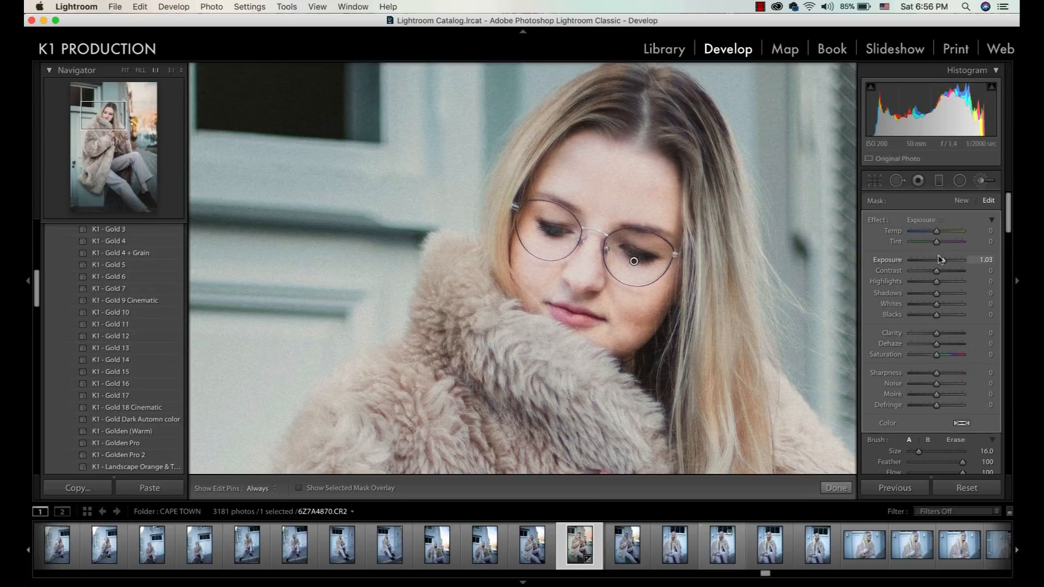
Refine the face brush adjustment to Exposure 0.49, Contrast 6 and Clarity 16, and finish the brush edit.
{"action": "left_click_drag", "start_coordinate": [942, 264], "coordinate": [938, 264]}
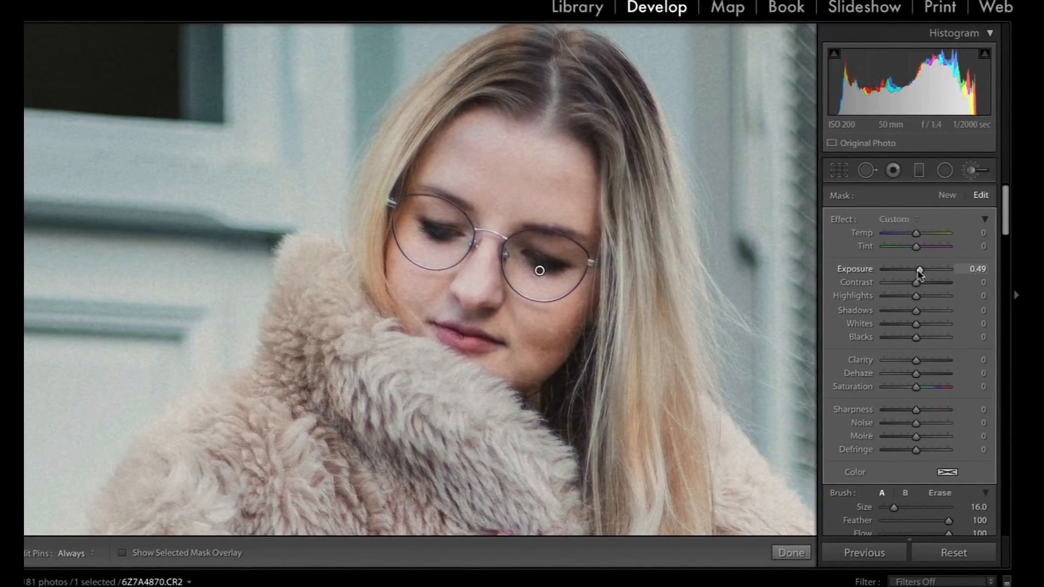
{"action": "left_click_drag", "start_coordinate": [916, 282], "coordinate": [917, 288]}
{"action": "left_click_drag", "start_coordinate": [915, 360], "coordinate": [922, 362]}
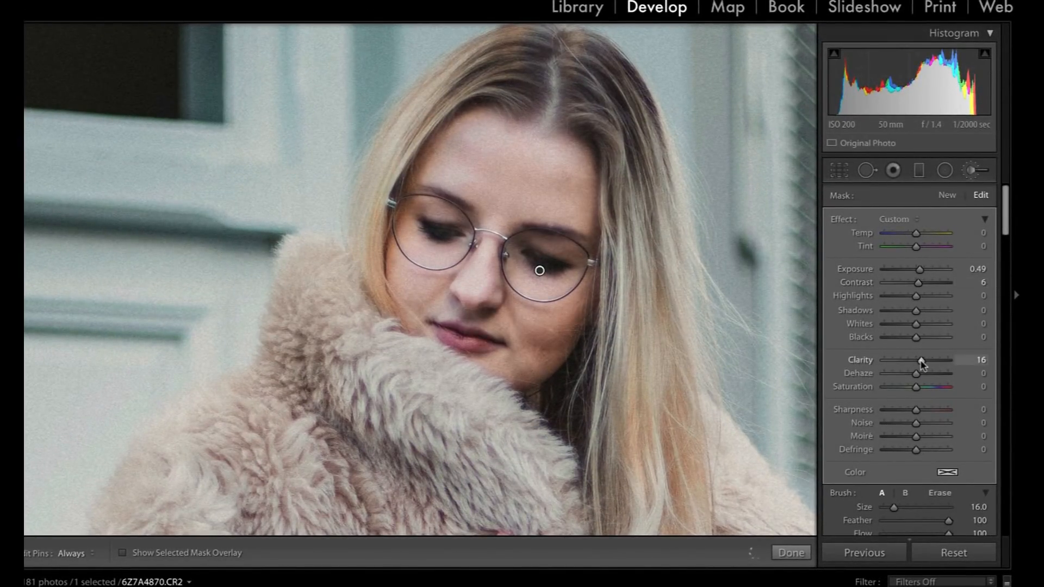
{"action": "key", "text": "z"}
{"action": "key", "text": "k"}
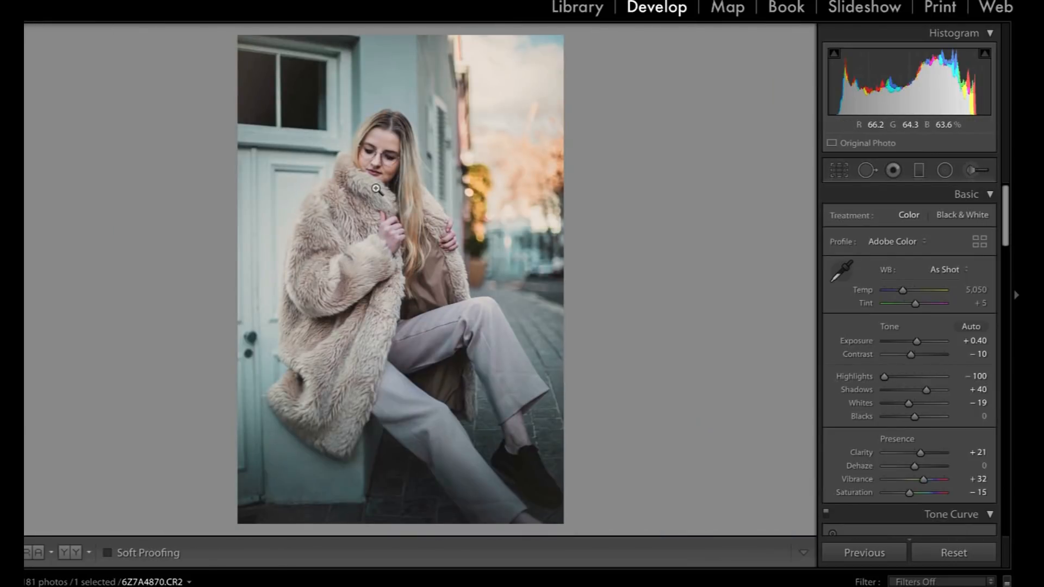
Compare the finished edit with the original photo in full view.
{"action": "key", "text": "backslash"}
{"action": "key", "text": "backslash"}
{"action": "key", "text": "backslash"}
{"action": "key", "text": "backslash"}
{"action": "key", "text": "backslash"}
{"action": "key", "text": "backslash"}
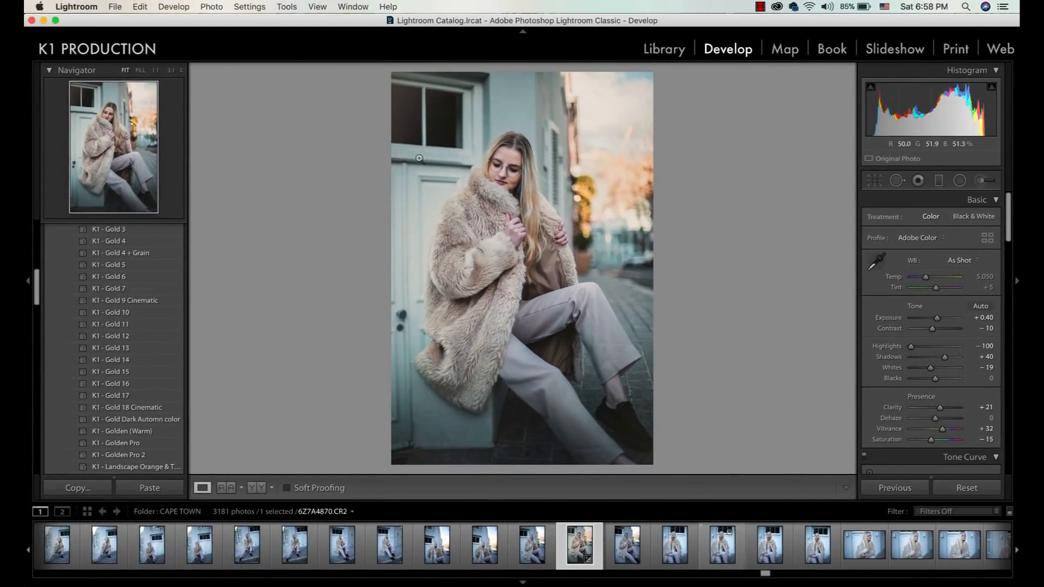
Export the edited photo to the hard drive, set to open in Adobe Photoshop CC 2018 after export.
{"action": "left_click", "coordinate": [114, 7]}
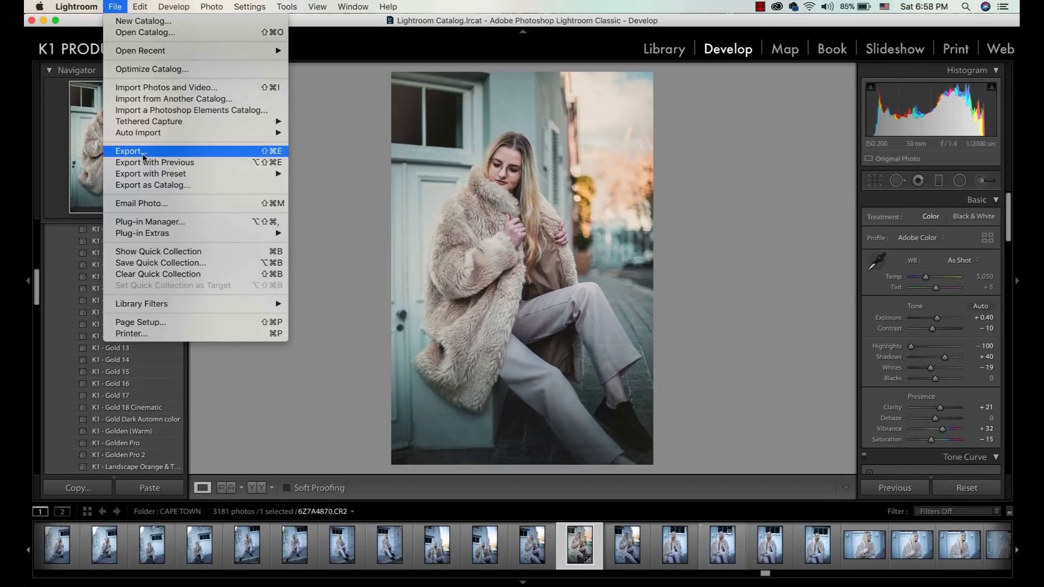
{"action": "left_click", "coordinate": [143, 153]}
{"action": "scroll", "coordinate": [543, 293], "scroll_direction": "down", "scroll_amount": 10}
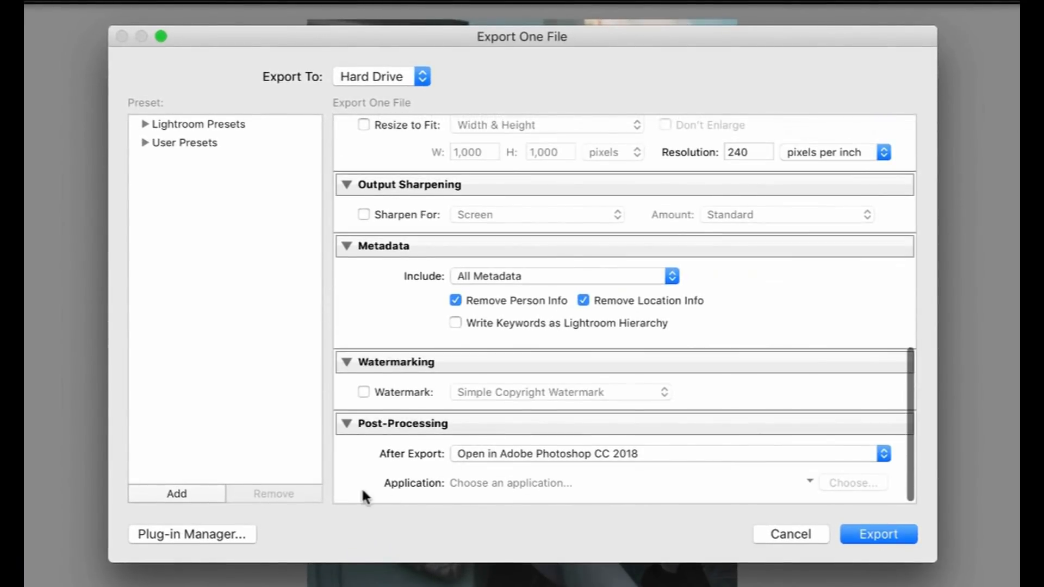
{"action": "left_click", "coordinate": [519, 454]}
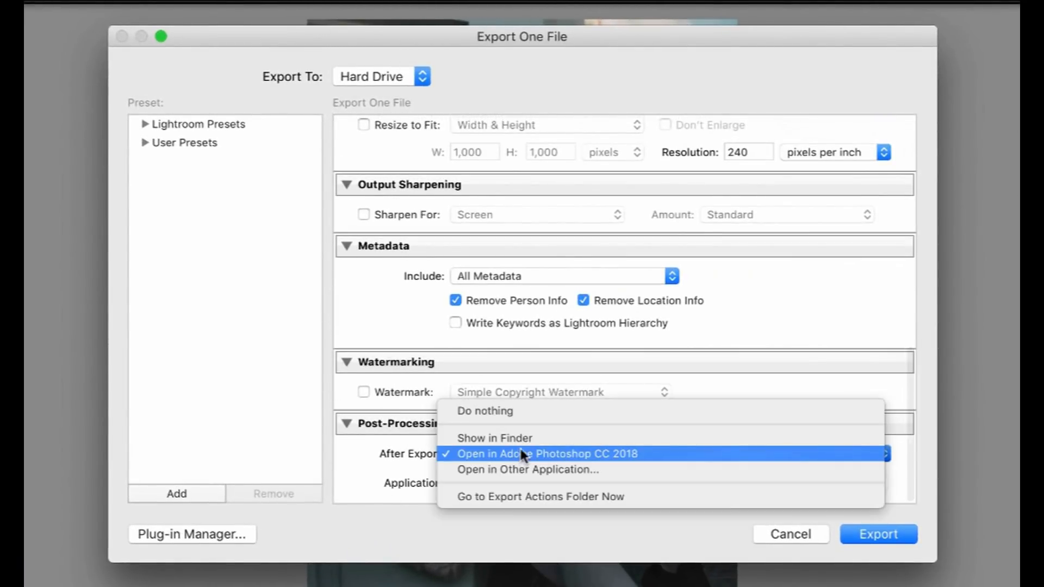
{"action": "left_click", "coordinate": [588, 453]}
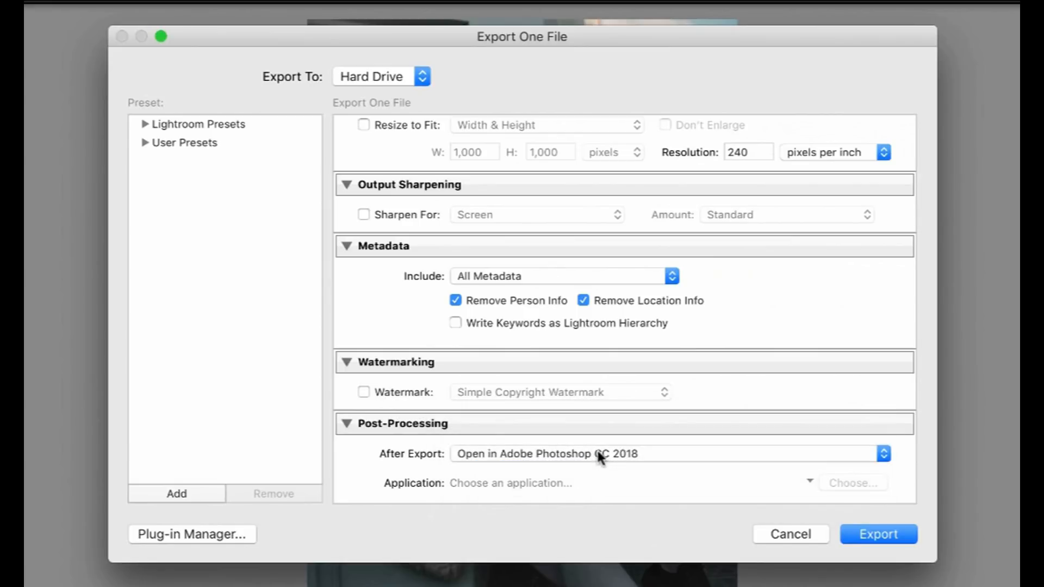
{"action": "left_click", "coordinate": [598, 455]}
{"action": "left_click", "coordinate": [584, 453]}
{"action": "left_click", "coordinate": [881, 532]}
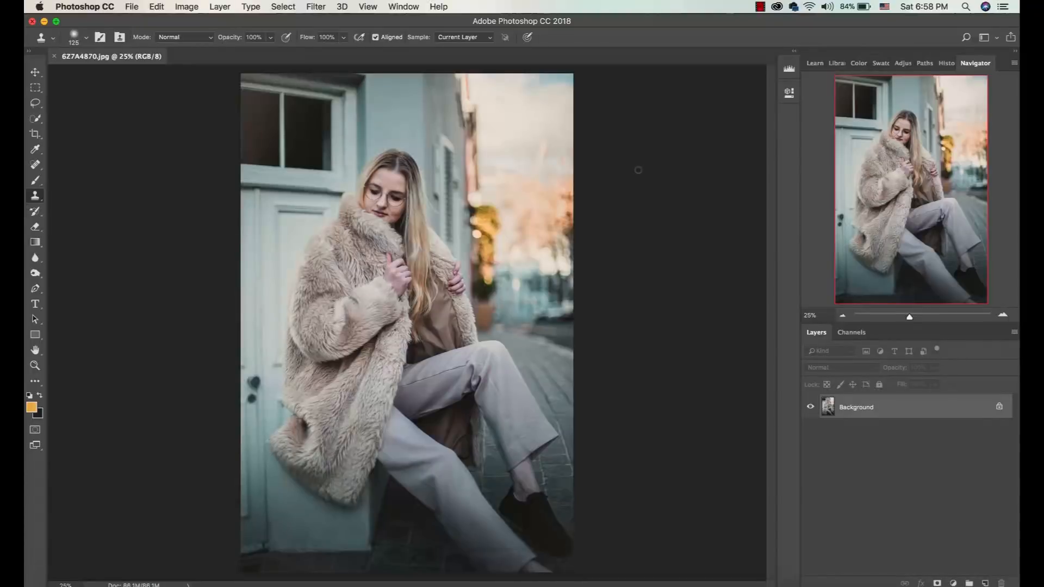
Fit the exported photo in view with the Move tool active and duplicate the Background layer.
{"action": "key", "text": "v"}
{"action": "key", "text": "super+0"}
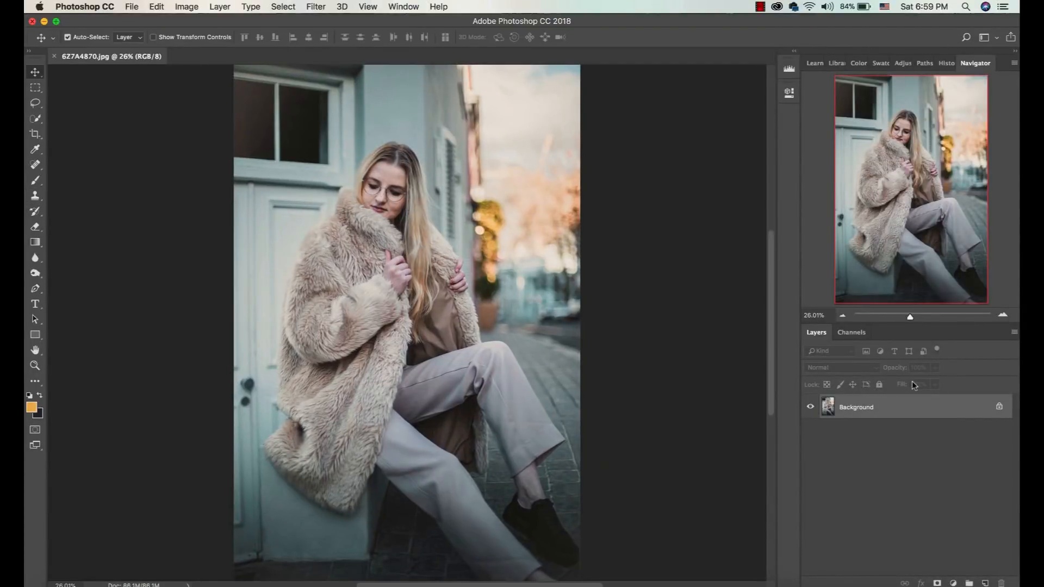
{"action": "key", "text": "ctrl+j"}
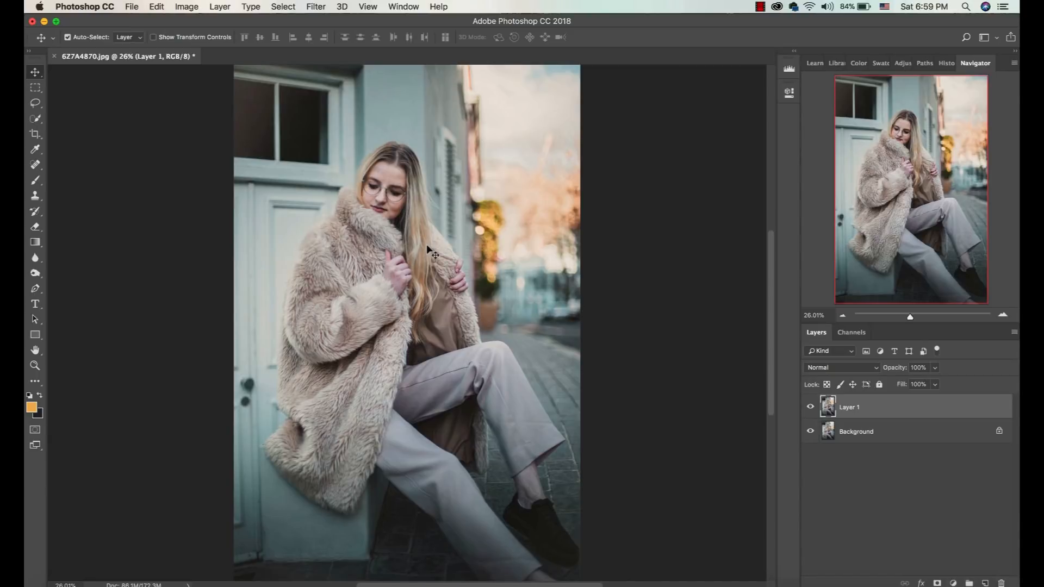
Open the light flare image 19.jpg from the Light Pack folder.
{"action": "key", "text": "ctrl"}
{"action": "key", "text": "ctrl+o"}
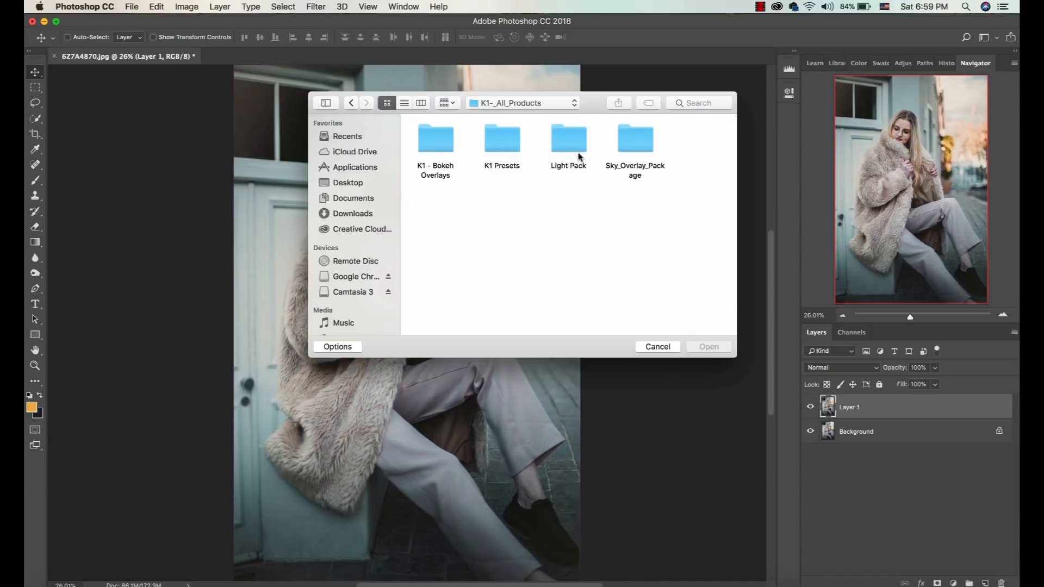
{"action": "double_click", "coordinate": [575, 154]}
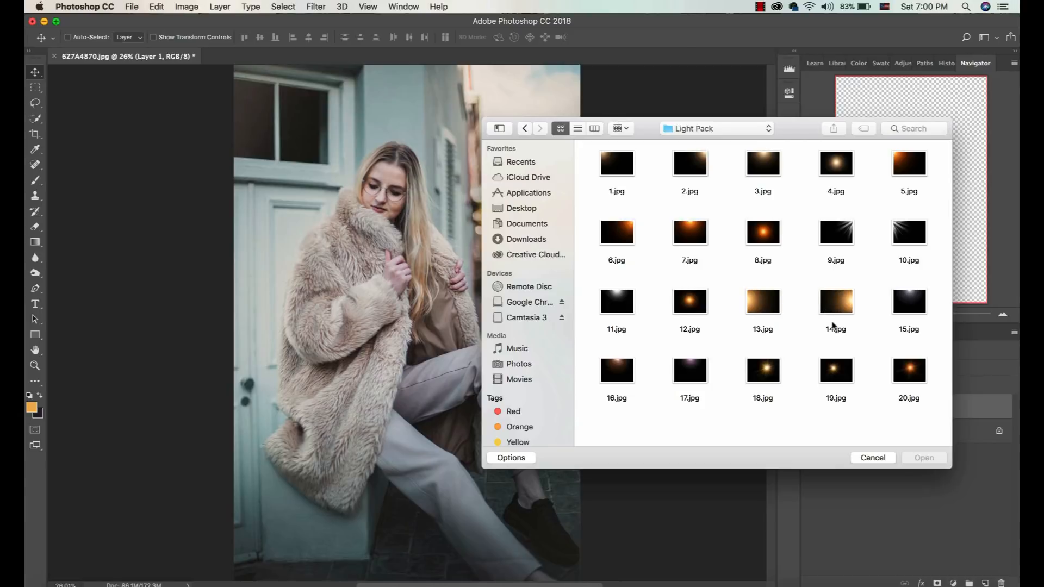
{"action": "left_click_drag", "start_coordinate": [793, 123], "coordinate": [850, 130]}
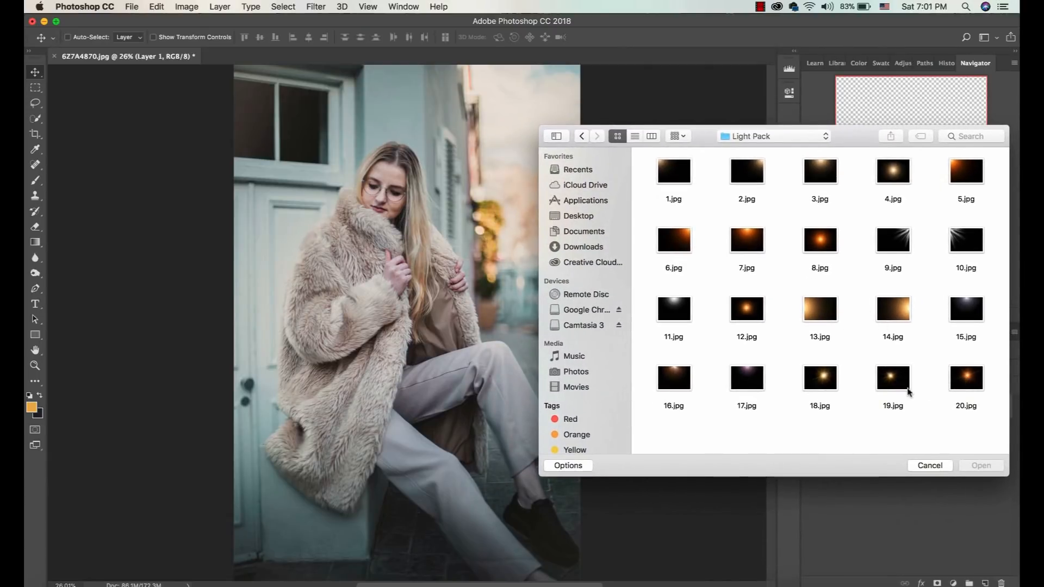
{"action": "left_click", "coordinate": [881, 388]}
{"action": "double_click", "coordinate": [891, 382]}
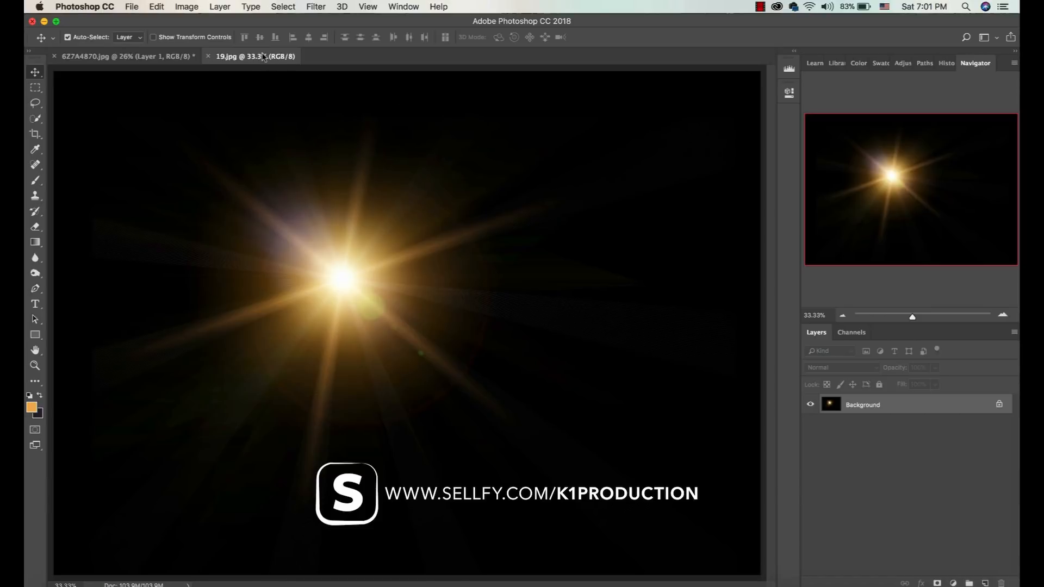
Bring the light flare image into the portrait as a new layer and move it over the upper sky area.
{"action": "left_click_drag", "start_coordinate": [263, 57], "coordinate": [260, 293]}
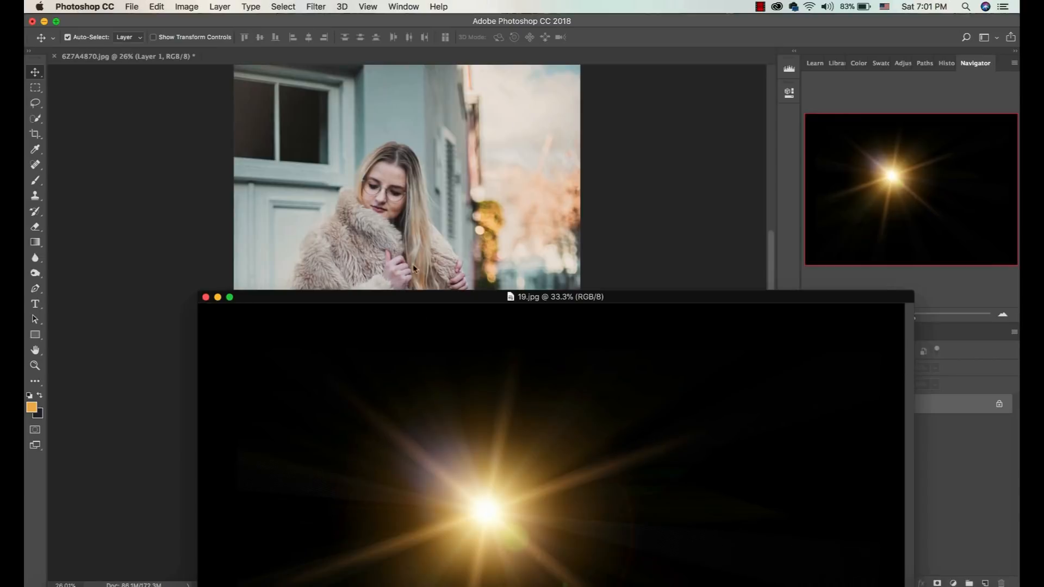
{"action": "left_click_drag", "start_coordinate": [413, 175], "coordinate": [455, 239]}
{"action": "right_click", "coordinate": [503, 274]}
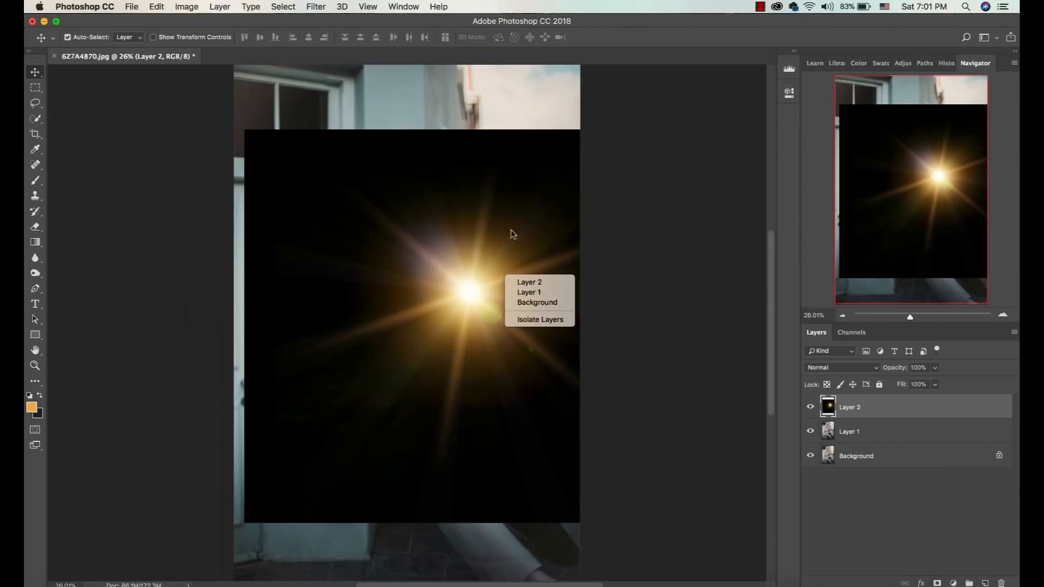
{"action": "left_click", "coordinate": [496, 216]}
{"action": "left_click_drag", "start_coordinate": [494, 282], "coordinate": [573, 189]}
Set the flare layer's blend mode to Screen and shift the light source over the sky beside the building.
{"action": "left_click", "coordinate": [833, 369]}
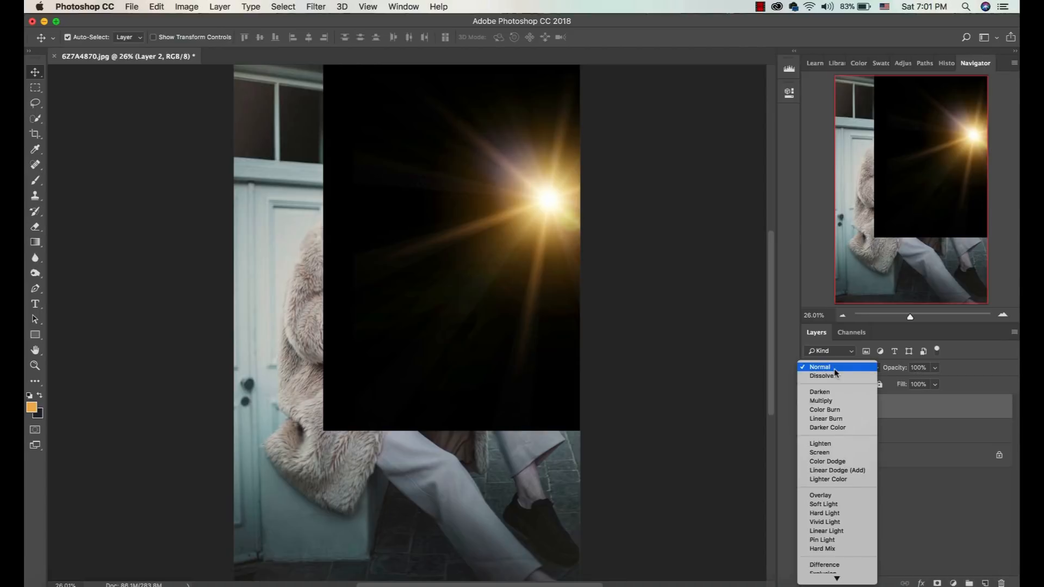
{"action": "left_click", "coordinate": [822, 453]}
{"action": "left_click_drag", "start_coordinate": [541, 212], "coordinate": [476, 203]}
Scale the flare layer to about 199% with Free Transform and place its glow at the edge of the sky.
{"action": "key", "text": "ctrl+t"}
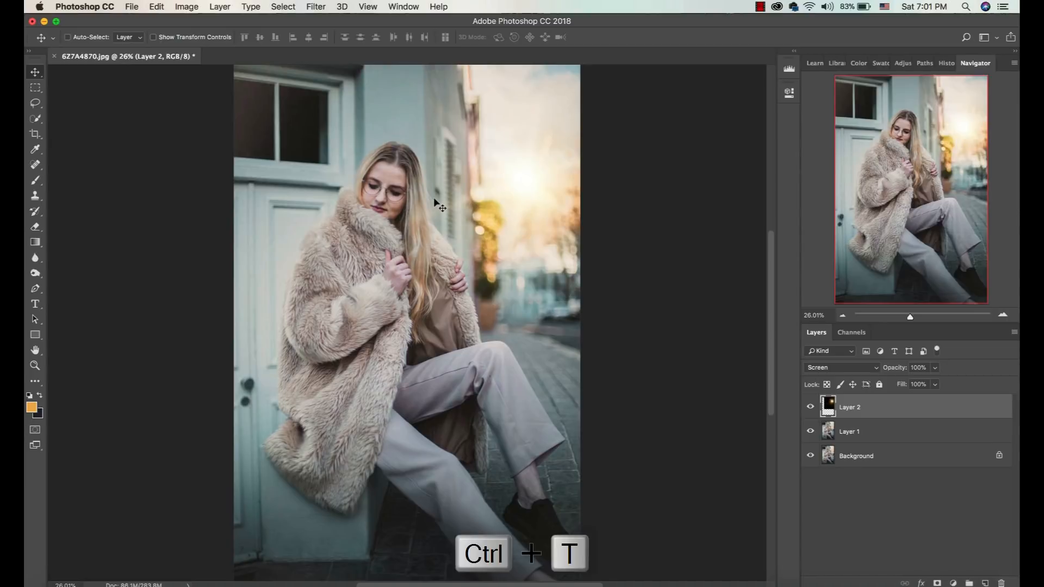
{"action": "key", "text": "ctrl+minus"}
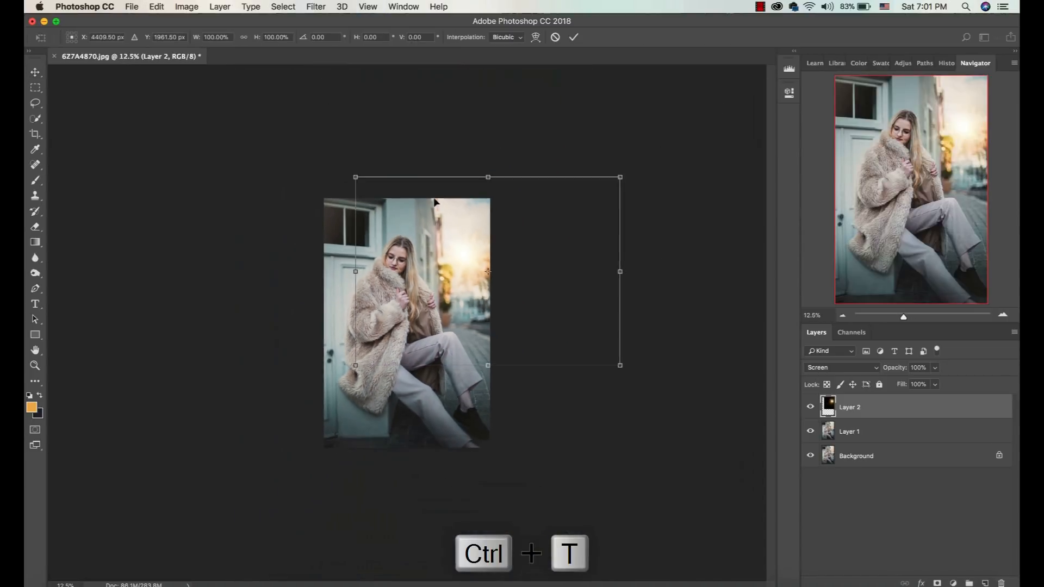
{"action": "left_click_drag", "start_coordinate": [620, 365], "coordinate": [878, 523]}
{"action": "left_click_drag", "start_coordinate": [597, 443], "coordinate": [451, 345]}
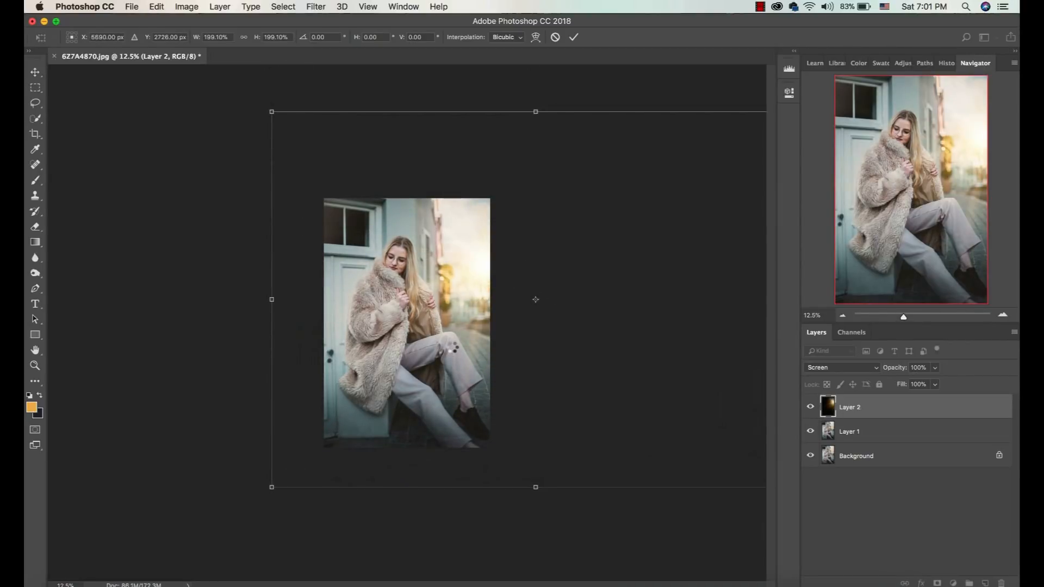
{"action": "key", "text": "Return"}
{"action": "key", "text": "super+0"}
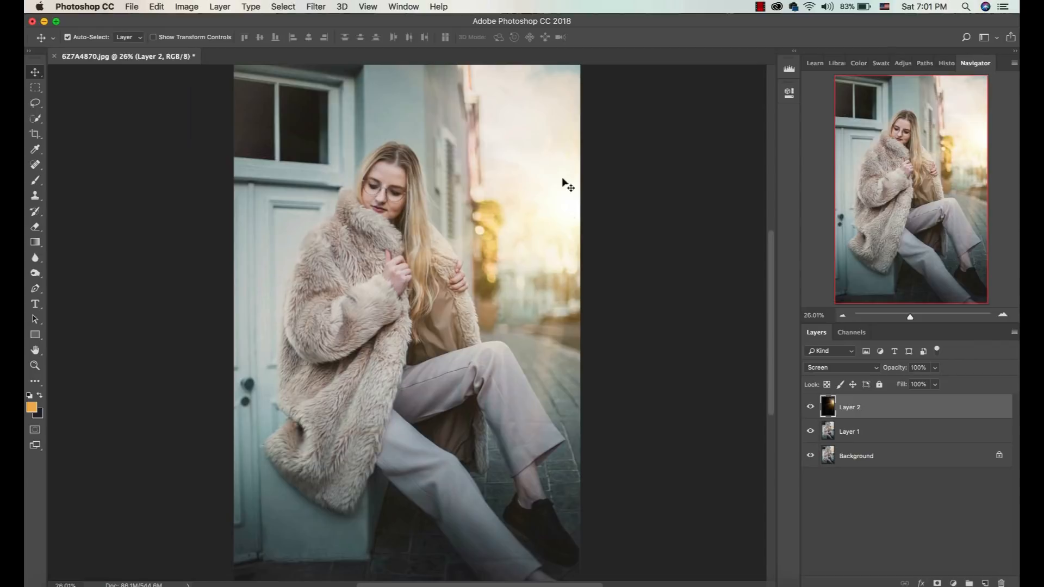
Fine-tune the flare's position over the sky and compare the photo with the flare layer hidden and shown.
{"action": "mouse_move", "coordinate": [561, 214]}
{"action": "left_mouse_down"}
{"action": "mouse_move", "coordinate": [573, 206]}
{"action": "mouse_move", "coordinate": [555, 215]}
{"action": "left_mouse_up"}
{"action": "left_click", "coordinate": [810, 410]}
{"action": "left_click", "coordinate": [810, 409]}
{"action": "left_click", "coordinate": [810, 409]}
{"action": "left_click", "coordinate": [810, 409]}
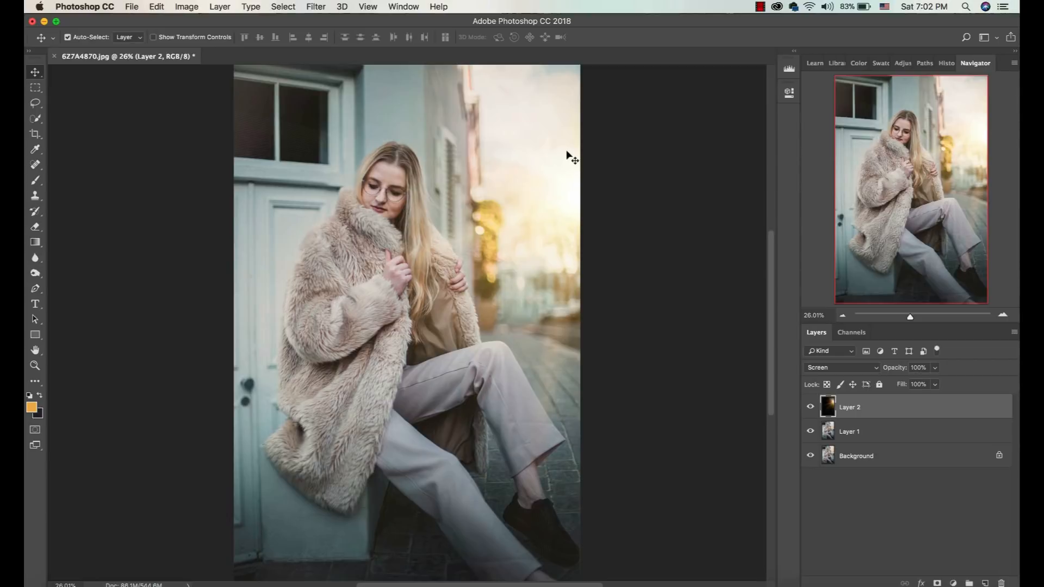
{"action": "left_click_drag", "start_coordinate": [538, 214], "coordinate": [552, 200]}
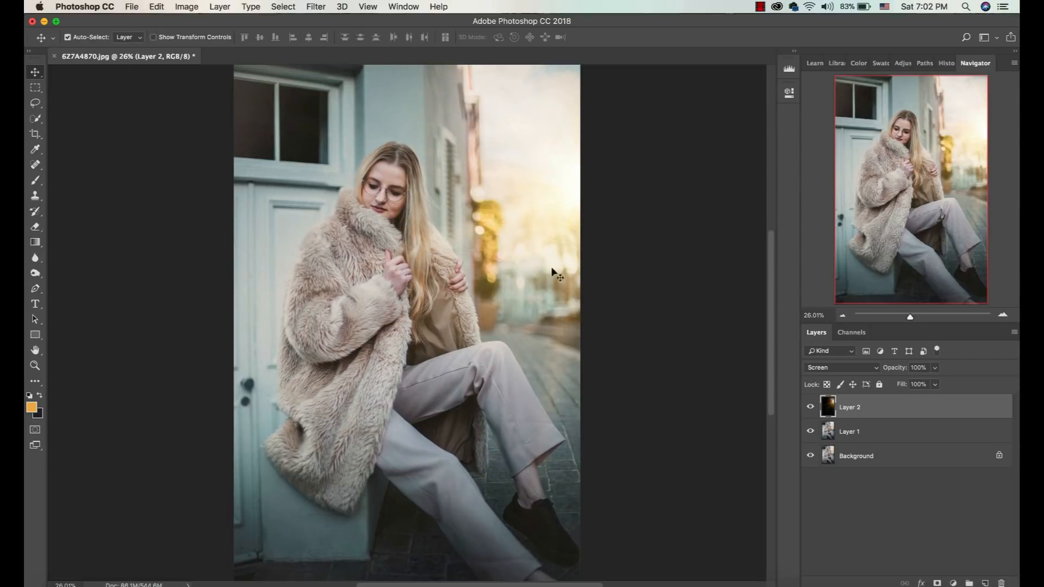
Add a new layer filled with 50% Gray at 100% opacity and set its blend mode to Overlay.
{"action": "left_click", "coordinate": [984, 583]}
{"action": "key", "text": "shift+BackSpace"}
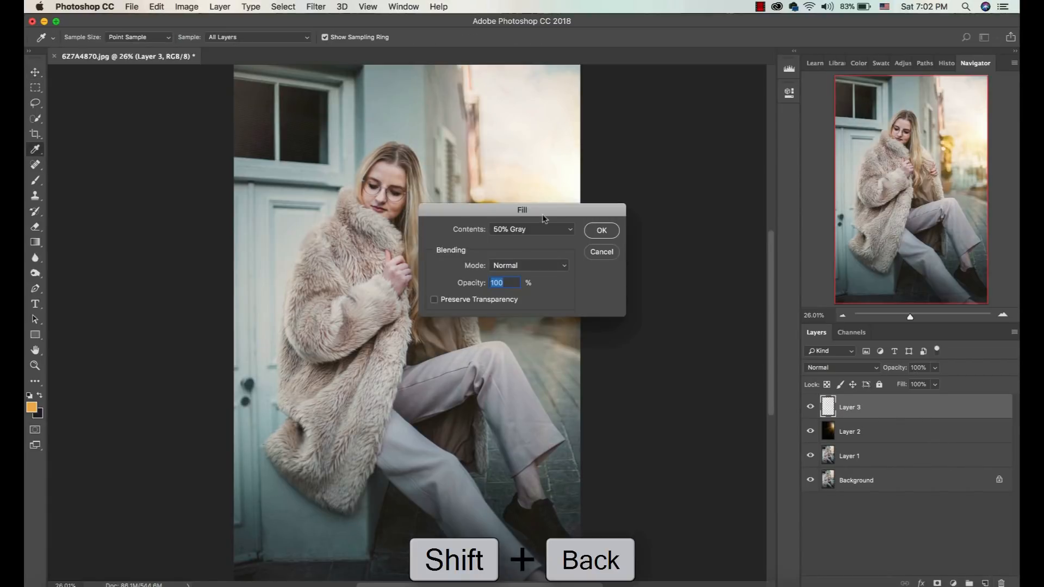
{"action": "left_click_drag", "start_coordinate": [554, 213], "coordinate": [660, 263]}
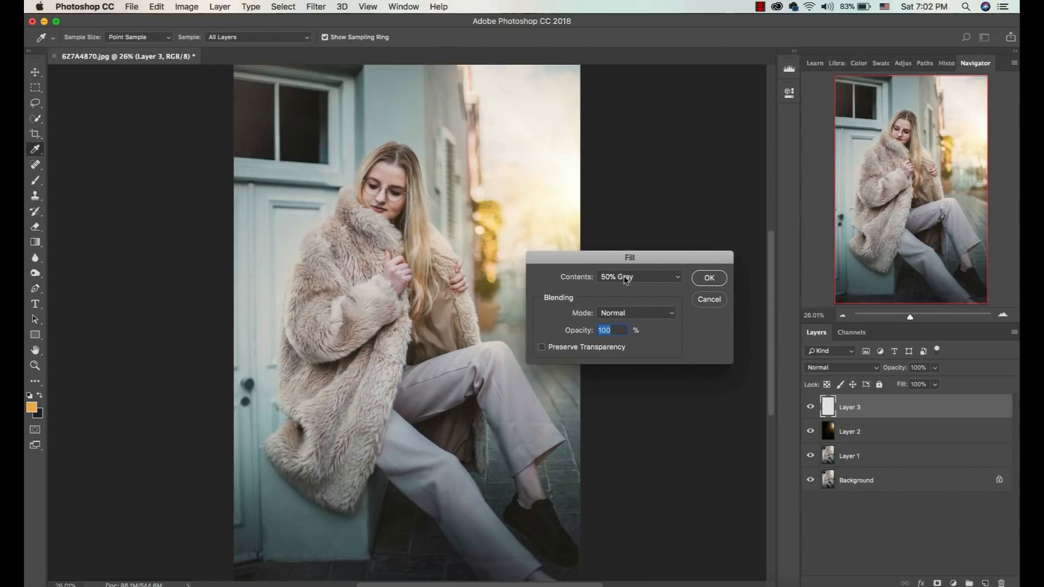
{"action": "left_click", "coordinate": [709, 278]}
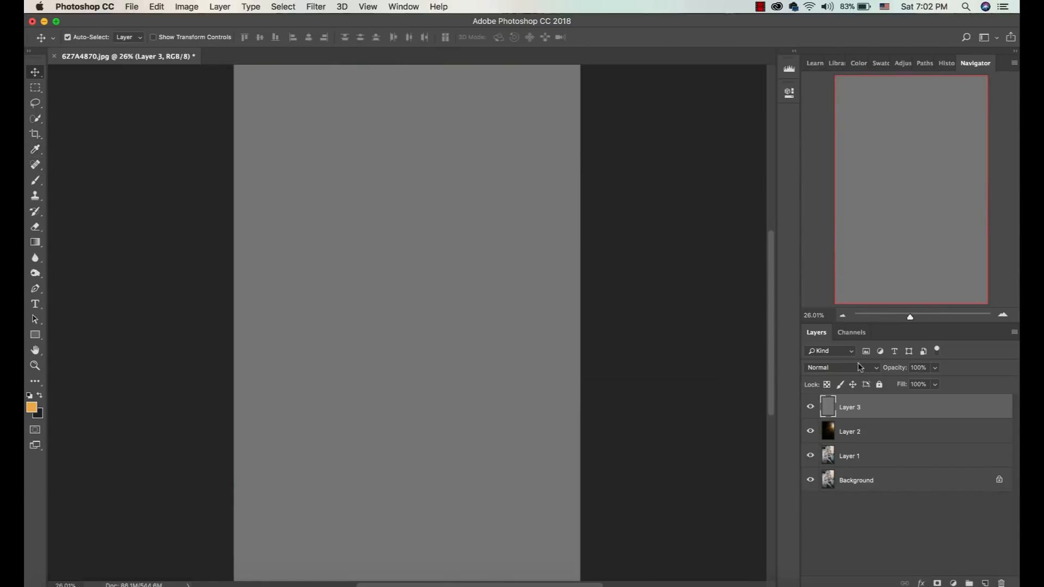
{"action": "left_click", "coordinate": [852, 373]}
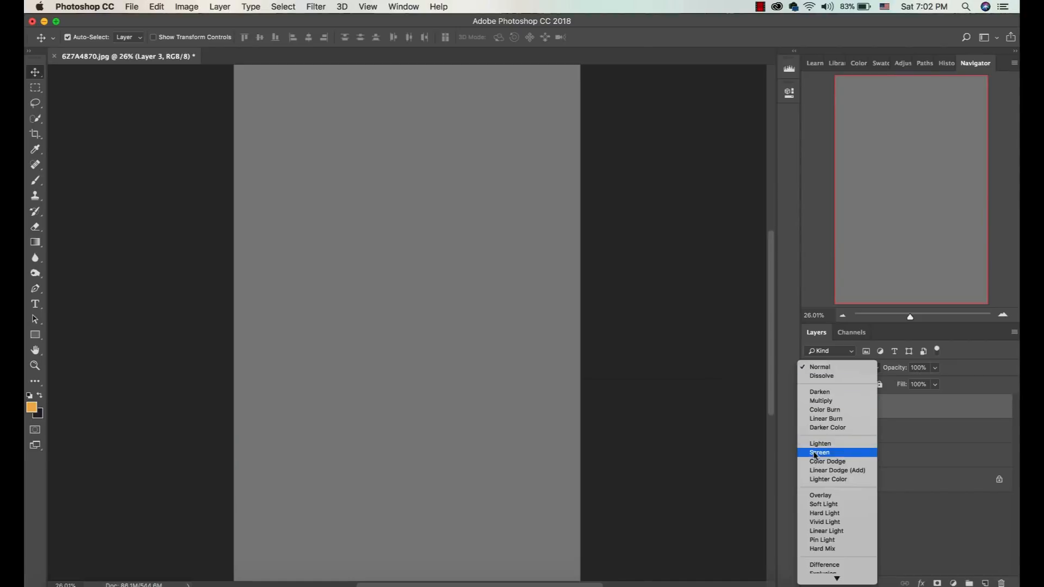
{"action": "left_click", "coordinate": [832, 499]}
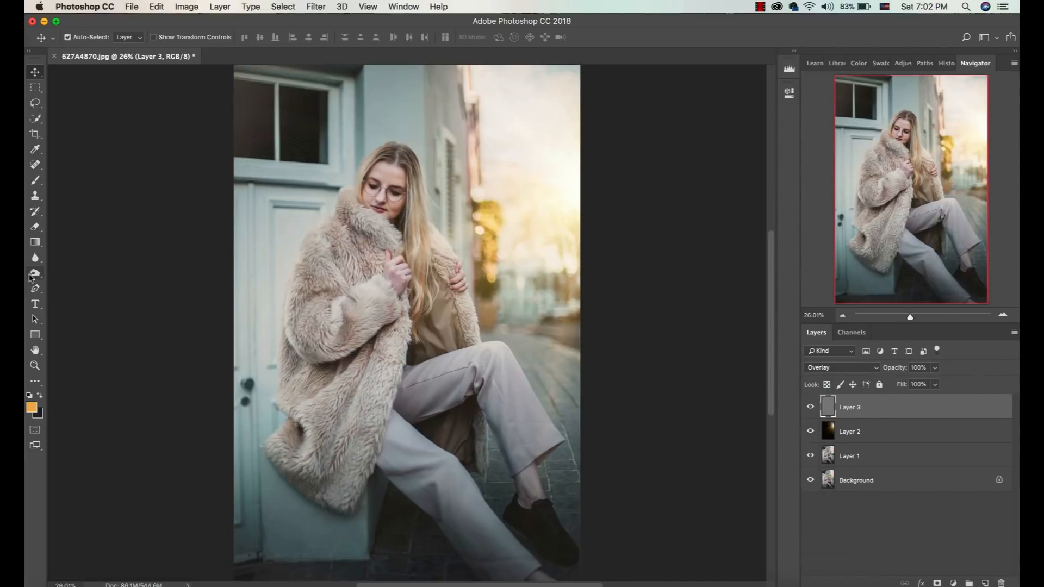
Brighten the woman's hair and coat edge facing the sun on the gray layer using the Dodge tool at 20% exposure.
{"action": "left_click", "coordinate": [34, 273]}
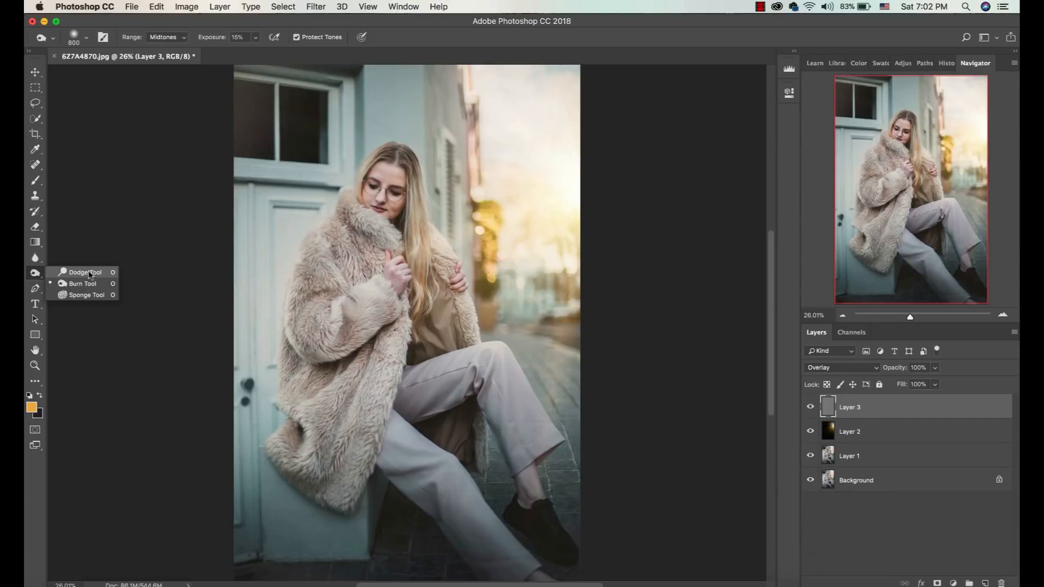
{"action": "left_click", "coordinate": [89, 274]}
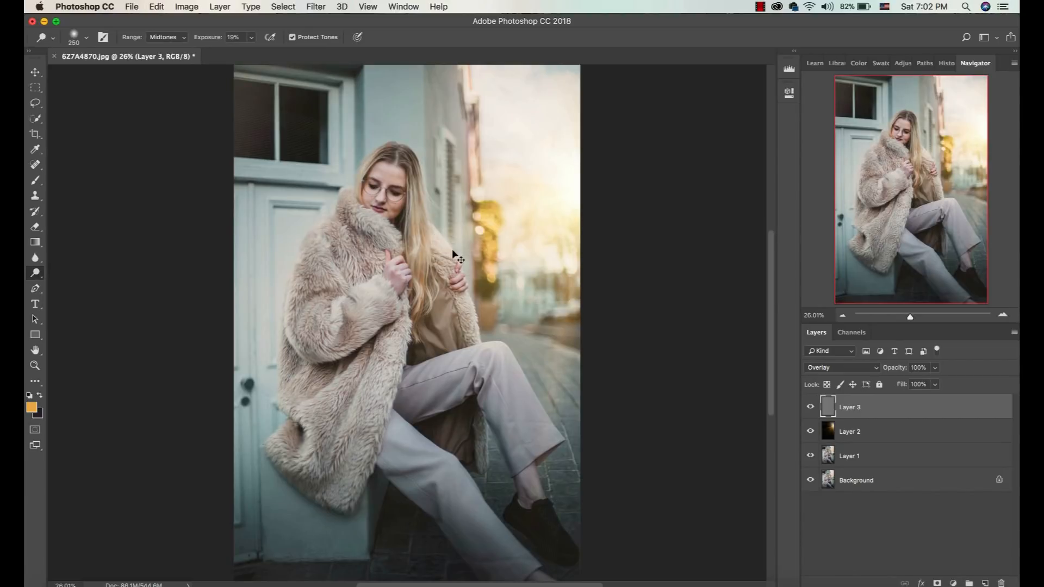
{"action": "key", "text": "super+plus"}
{"action": "key", "text": "super+plus"}
{"action": "key", "text": "super+plus"}
{"action": "scroll", "coordinate": [453, 251], "scroll_direction": "up", "scroll_amount": 5}
{"action": "scroll", "coordinate": [453, 251], "scroll_direction": "right", "scroll_amount": 2}
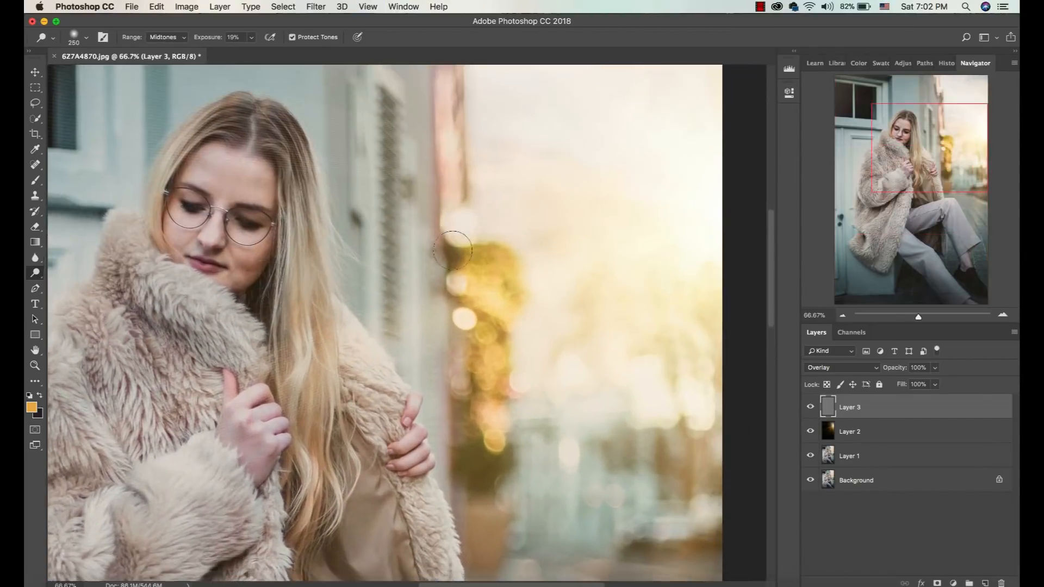
{"action": "scroll", "coordinate": [453, 251], "scroll_direction": "down", "scroll_amount": 2}
{"action": "scroll", "coordinate": [453, 251], "scroll_direction": "right", "scroll_amount": 2}
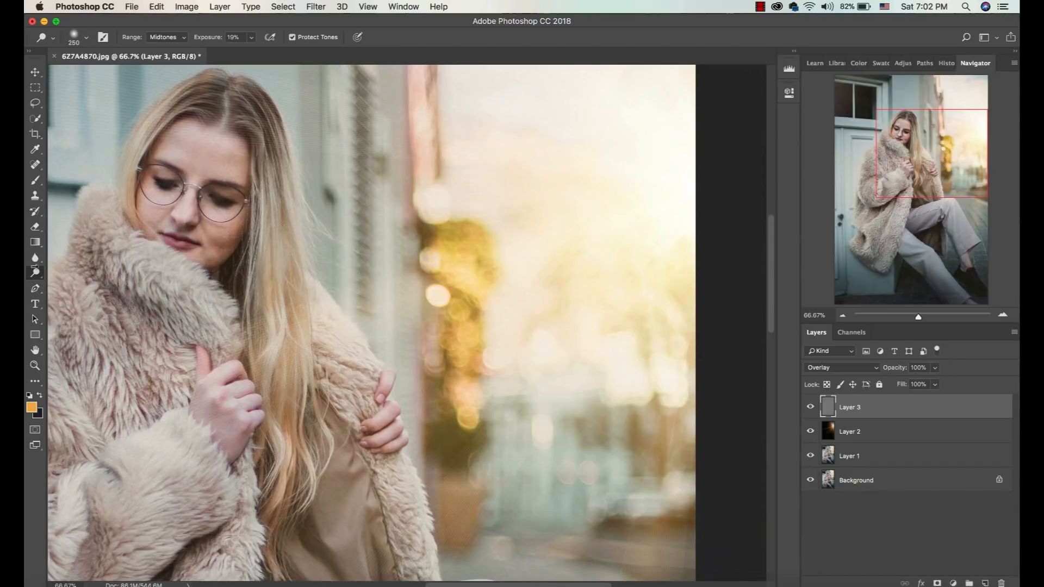
{"action": "right_click", "coordinate": [30, 274]}
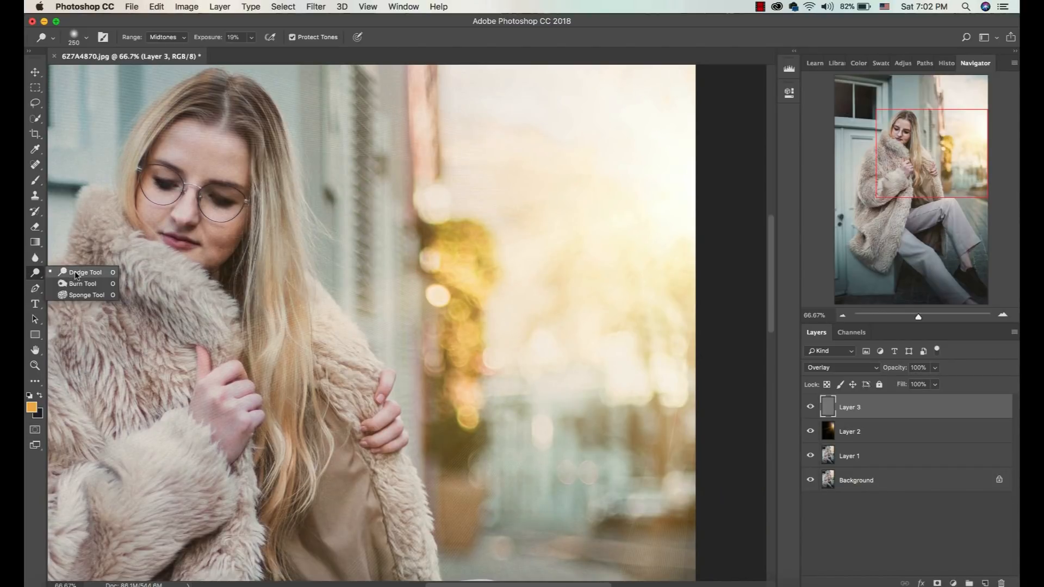
{"action": "left_click", "coordinate": [82, 273]}
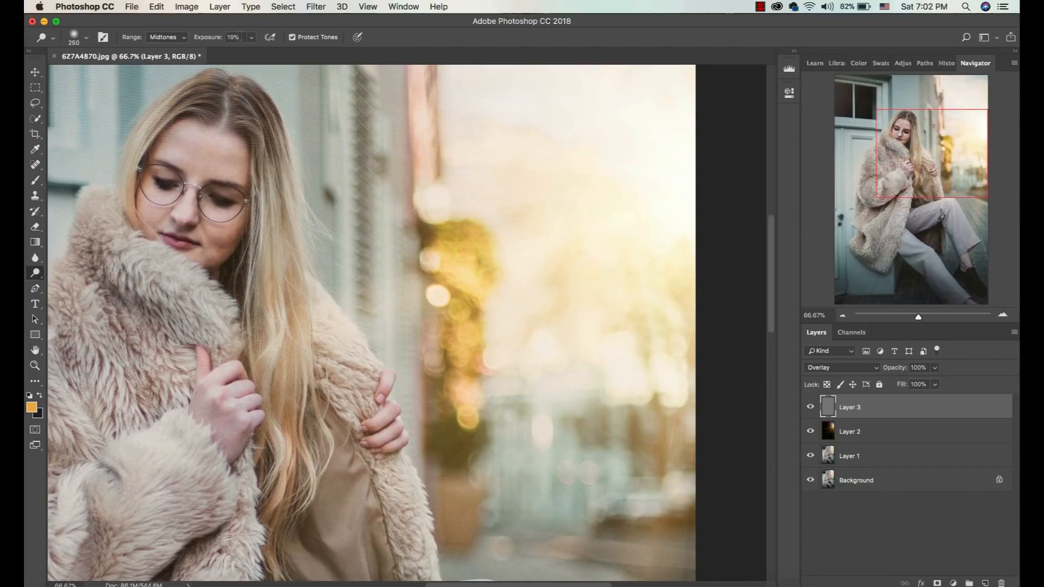
{"action": "type", "text": "20"}
{"action": "key", "text": "Return"}
{"action": "left_click_drag", "start_coordinate": [298, 289], "coordinate": [389, 434]}
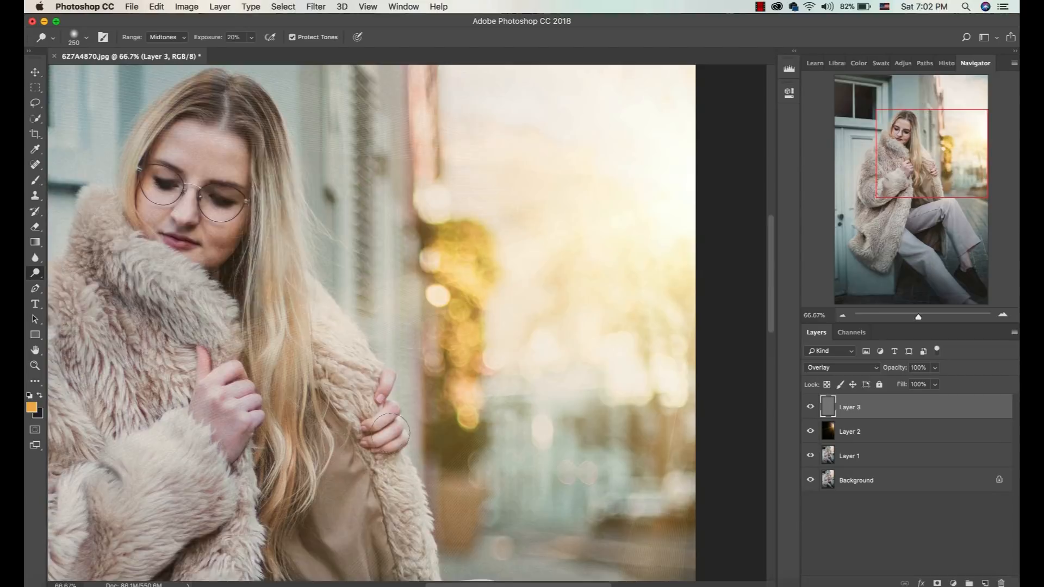
Dodge the sunlit edge of the woman's raised leg and her bare ankle on the gray layer.
{"action": "scroll", "coordinate": [389, 435], "scroll_direction": "down", "scroll_amount": 5}
{"action": "mouse_move", "coordinate": [509, 305]}
{"action": "left_mouse_down"}
{"action": "mouse_move", "coordinate": [576, 452]}
{"action": "mouse_move", "coordinate": [511, 304]}
{"action": "left_mouse_up"}
{"action": "key", "text": "super+minus"}
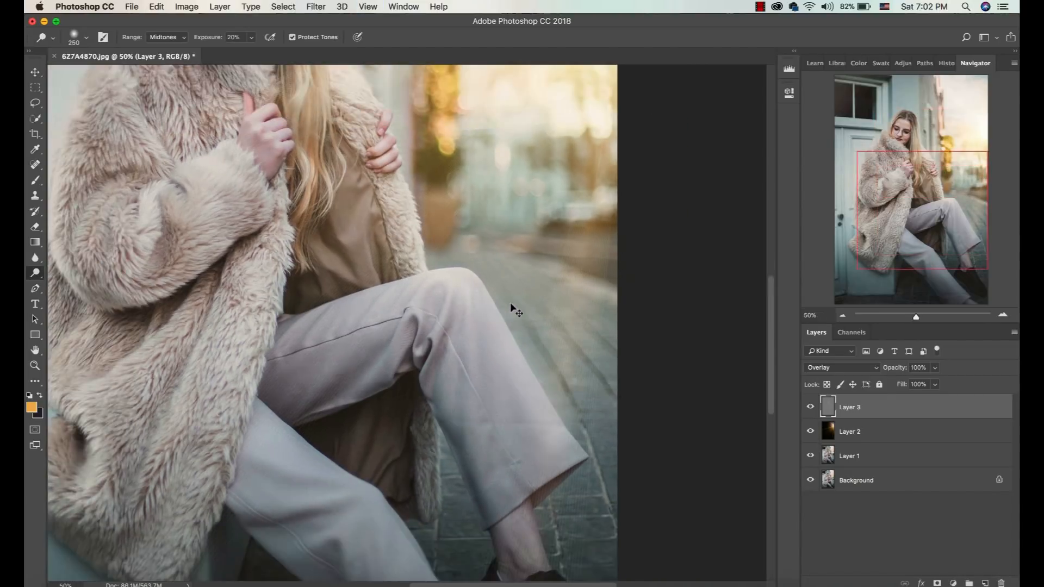
{"action": "left_click_drag", "start_coordinate": [533, 516], "coordinate": [542, 561]}
Apply a Gaussian Blur with a 5.6 pixel radius to the flare layer, Layer 2, to smooth out its thin streaks.
{"action": "key", "text": "super+plus"}
{"action": "key", "text": "super+plus"}
{"action": "key", "text": "super+plus"}
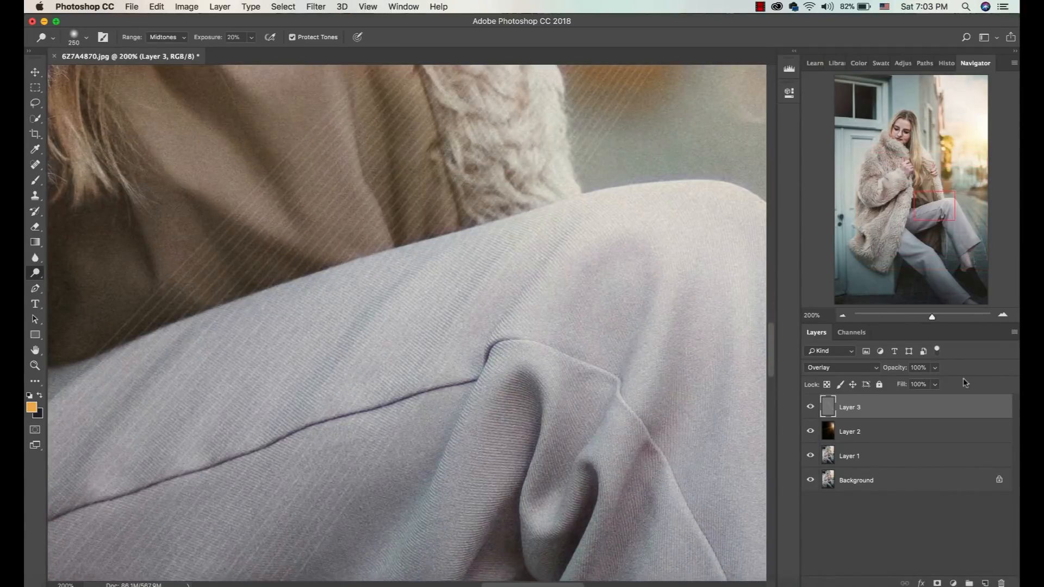
{"action": "left_click", "coordinate": [888, 438]}
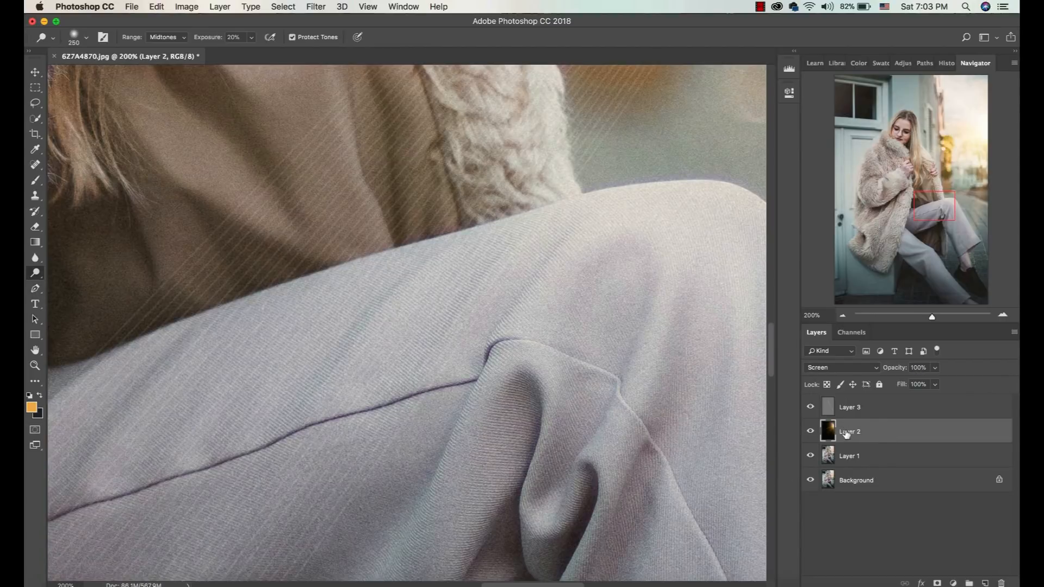
{"action": "left_click", "coordinate": [316, 6]}
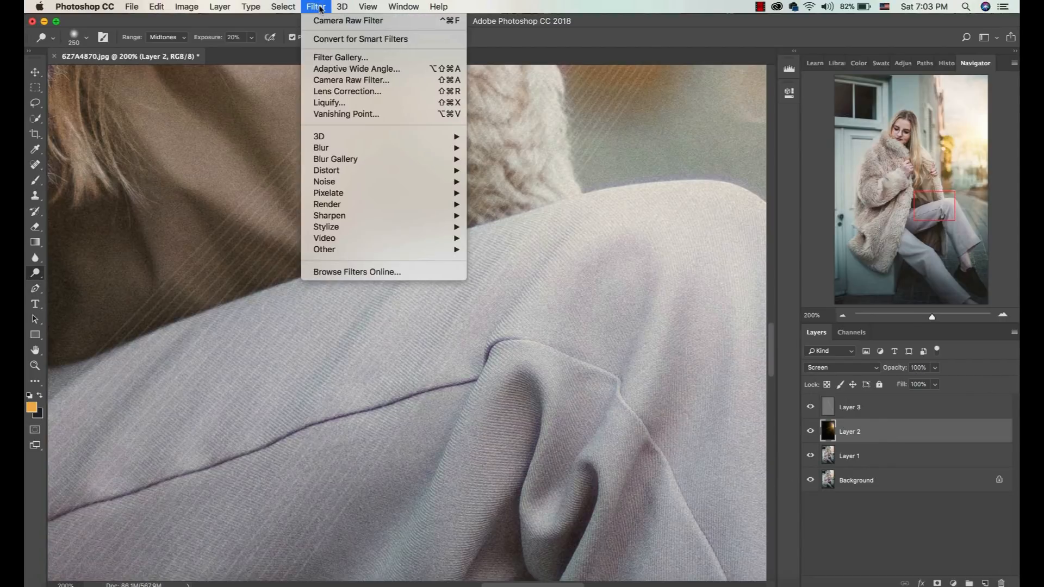
{"action": "mouse_move", "coordinate": [326, 148]}
{"action": "left_click", "coordinate": [524, 193]}
{"action": "left_click", "coordinate": [457, 315]}
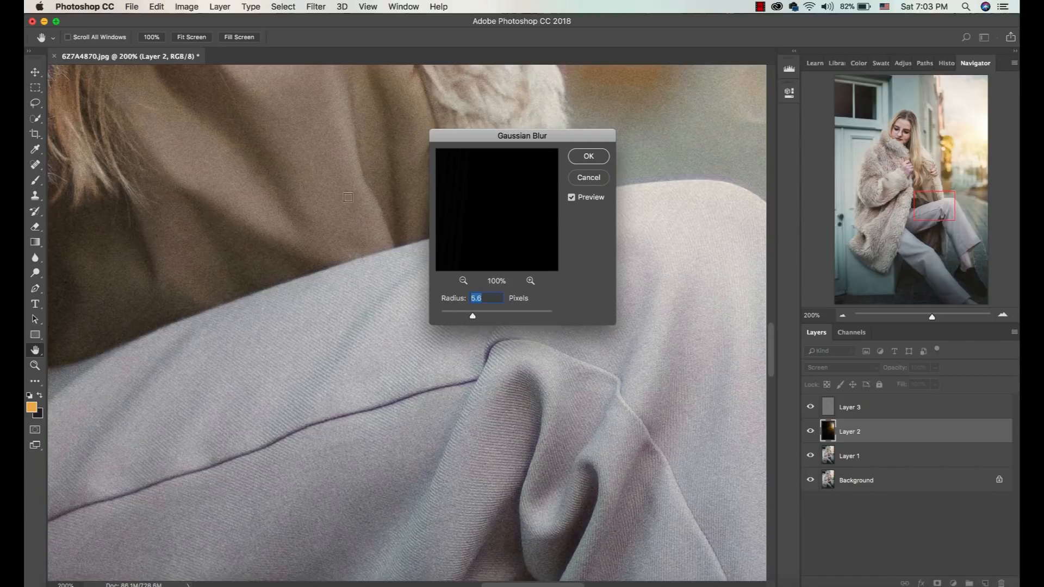
{"action": "left_click", "coordinate": [584, 158]}
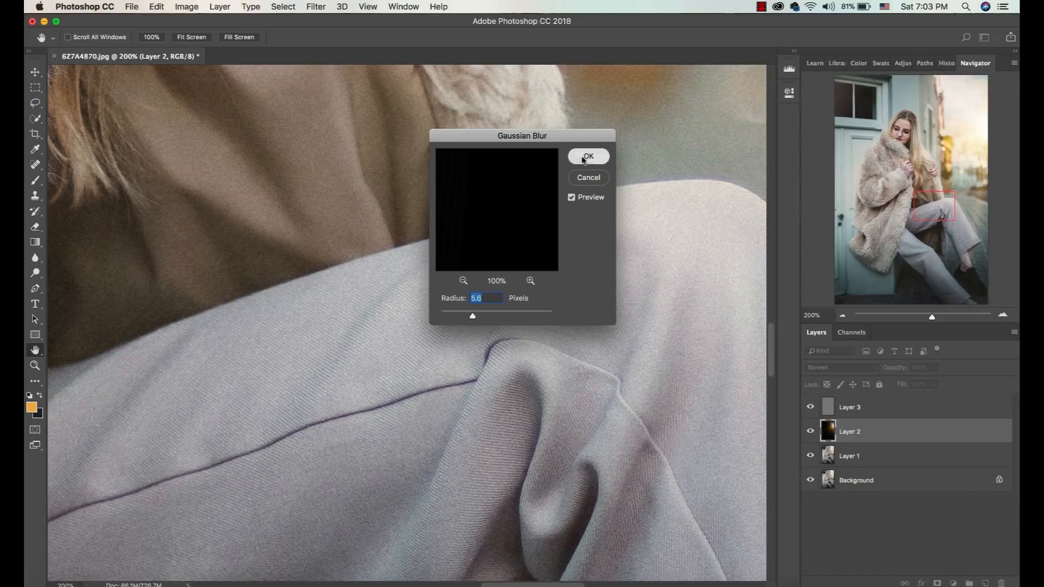
Inspect the blurred flare across the whole photo and close up around the woman's face and hair.
{"action": "key", "text": "super+0"}
{"action": "key", "text": "super+plus"}
{"action": "key", "text": "super+plus"}
{"action": "key", "text": "super+plus"}
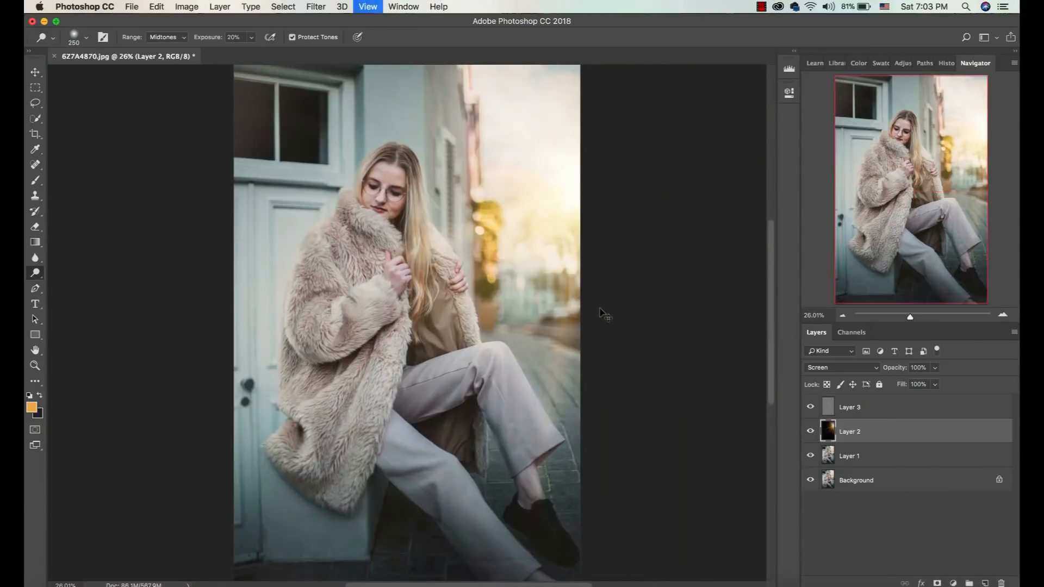
{"action": "key", "text": "super+minus"}
{"action": "key", "text": "super+0"}
{"action": "key", "text": "super+plus"}
{"action": "key", "text": "super+plus"}
{"action": "key", "text": "super+plus"}
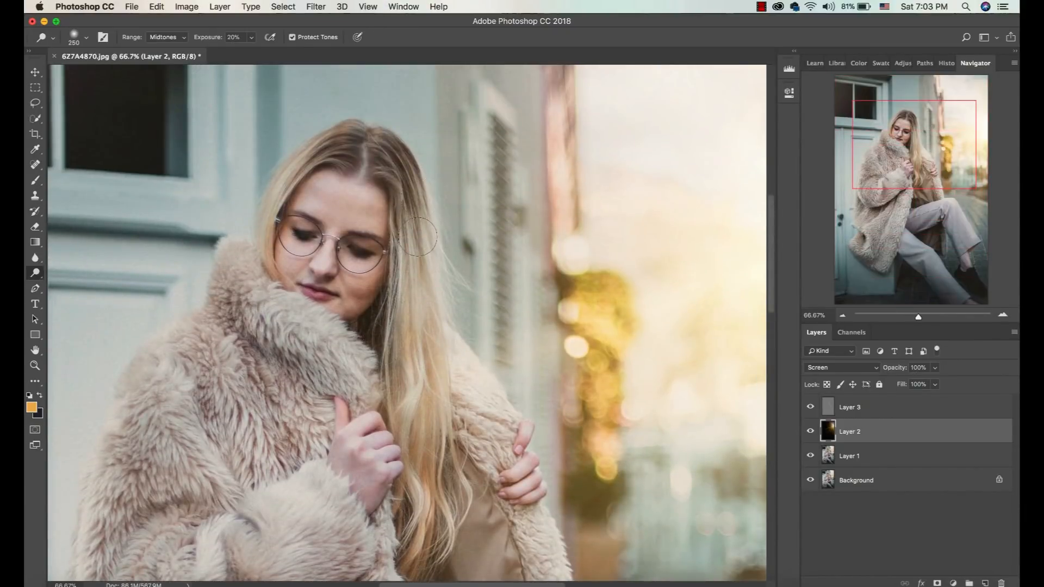
Brighten the woman's hand gripping the coat on the gray layer, Layer 3, with the Dodge tool.
{"action": "left_click", "coordinate": [880, 412]}
{"action": "mouse_move", "coordinate": [367, 438]}
{"action": "left_mouse_down"}
{"action": "mouse_move", "coordinate": [370, 487]}
{"action": "mouse_move", "coordinate": [353, 456]}
{"action": "mouse_move", "coordinate": [356, 430]}
{"action": "left_mouse_up"}
{"action": "key", "text": "super+minus"}
{"action": "key", "text": "super+minus"}
{"action": "key", "text": "super+minus"}
Darken the shadowed ground beneath the legs and the raised shoe on the gray layer using the Burn tool at 15% exposure.
{"action": "left_click", "coordinate": [36, 274]}
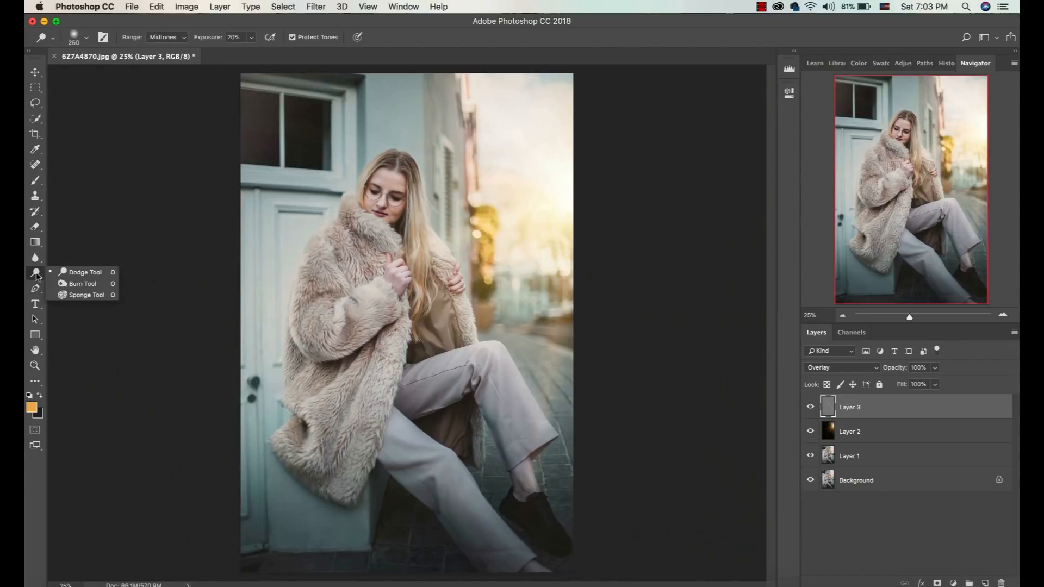
{"action": "left_click", "coordinate": [81, 283]}
{"action": "key", "text": "bracketright"}
{"action": "key", "text": "bracketright"}
{"action": "key", "text": "bracketright"}
{"action": "left_click", "coordinate": [404, 526]}
{"action": "key", "text": "bracketleft"}
{"action": "key", "text": "bracketleft"}
{"action": "key", "text": "bracketleft"}
{"action": "key", "text": "bracketleft"}
{"action": "key", "text": "bracketleft"}
{"action": "key", "text": "bracketleft"}
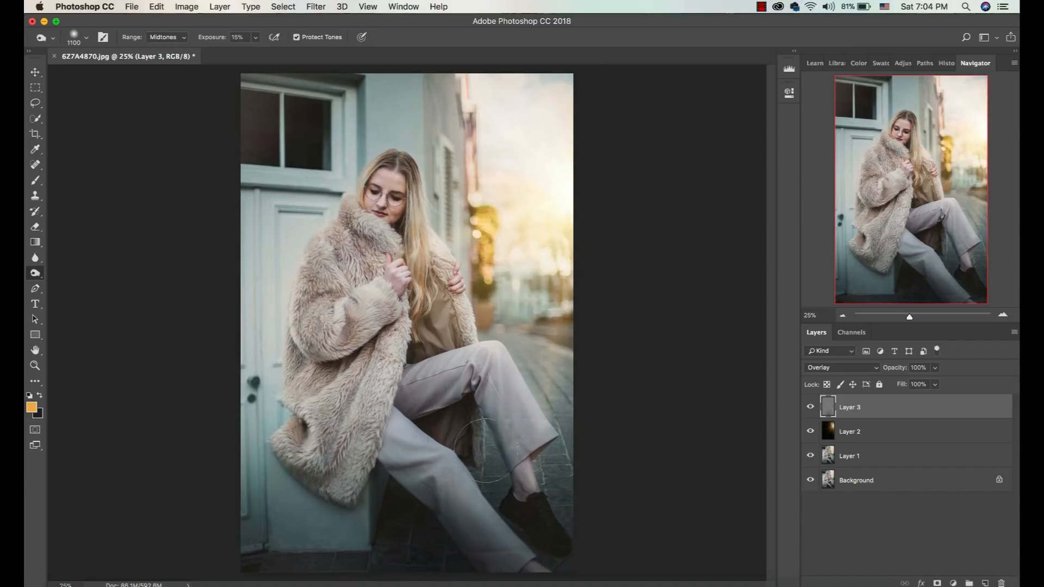
{"action": "mouse_move", "coordinate": [511, 497]}
{"action": "left_mouse_down"}
{"action": "mouse_move", "coordinate": [524, 540]}
{"action": "mouse_move", "coordinate": [547, 547]}
{"action": "left_mouse_up"}
Burn the door, the window and the lower corner on the shaded side of the photo, enlarging the brush to 1500 px.
{"action": "mouse_move", "coordinate": [343, 512]}
{"action": "left_mouse_down"}
{"action": "mouse_move", "coordinate": [314, 394]}
{"action": "mouse_move", "coordinate": [329, 277]}
{"action": "mouse_move", "coordinate": [344, 256]}
{"action": "mouse_move", "coordinate": [294, 345]}
{"action": "mouse_move", "coordinate": [278, 516]}
{"action": "mouse_move", "coordinate": [271, 293]}
{"action": "left_mouse_up"}
{"action": "key", "text": "]"}
{"action": "key", "text": "]"}
{"action": "key", "text": "]"}
{"action": "key", "text": "]"}
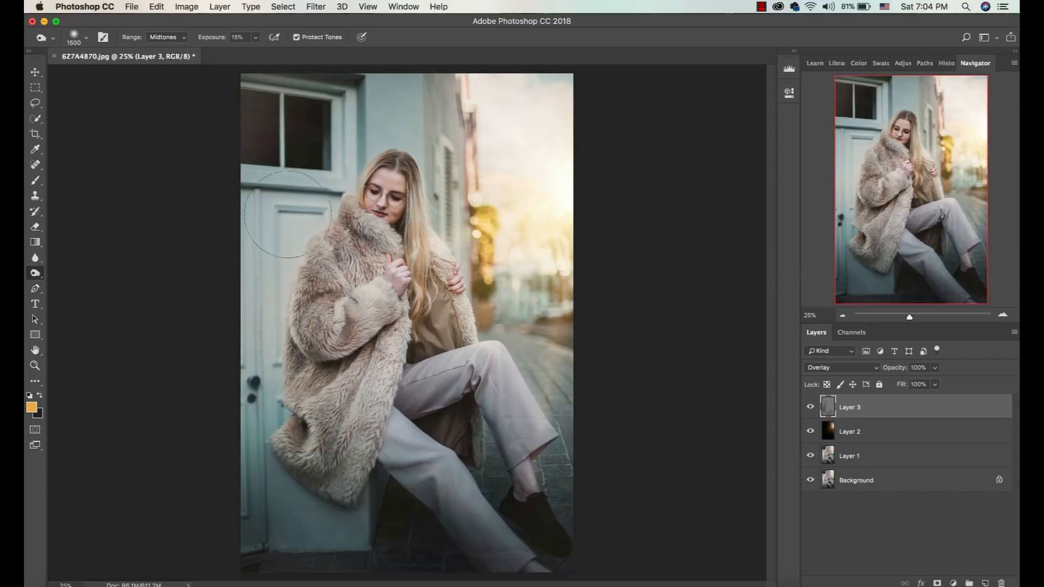
{"action": "left_click_drag", "start_coordinate": [280, 173], "coordinate": [245, 128]}
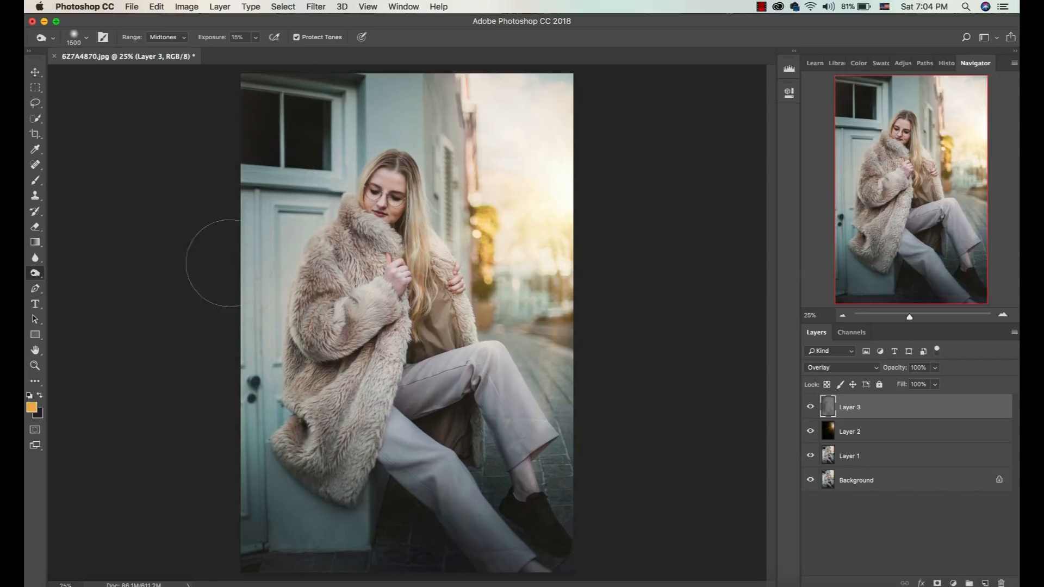
{"action": "mouse_move", "coordinate": [240, 486]}
{"action": "left_mouse_down"}
{"action": "mouse_move", "coordinate": [233, 564]}
{"action": "mouse_move", "coordinate": [229, 523]}
{"action": "left_mouse_up"}
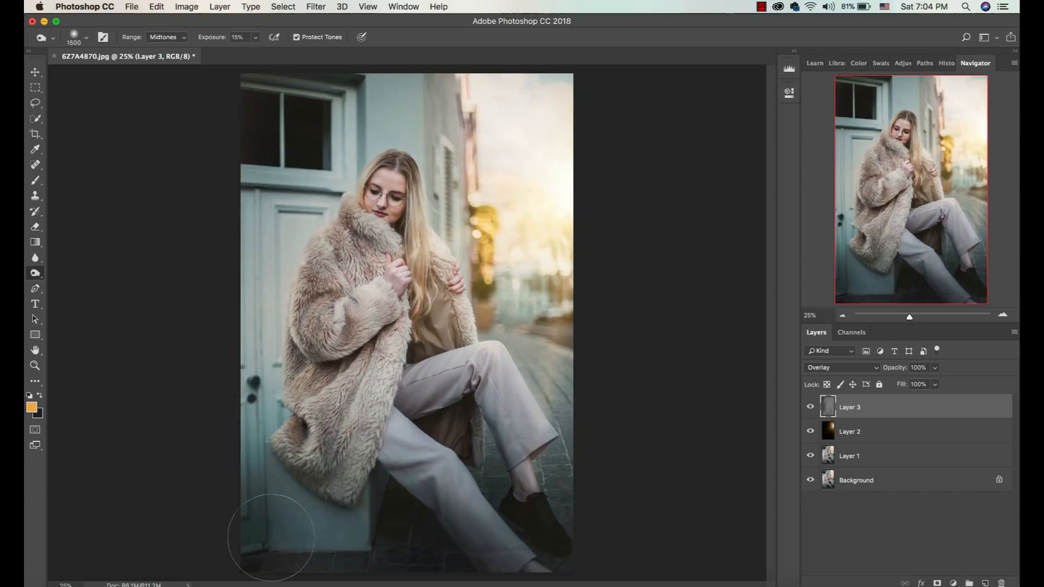
Compare the photo with the dodge-and-burn layer hidden and shown.
{"action": "left_click", "coordinate": [810, 407]}
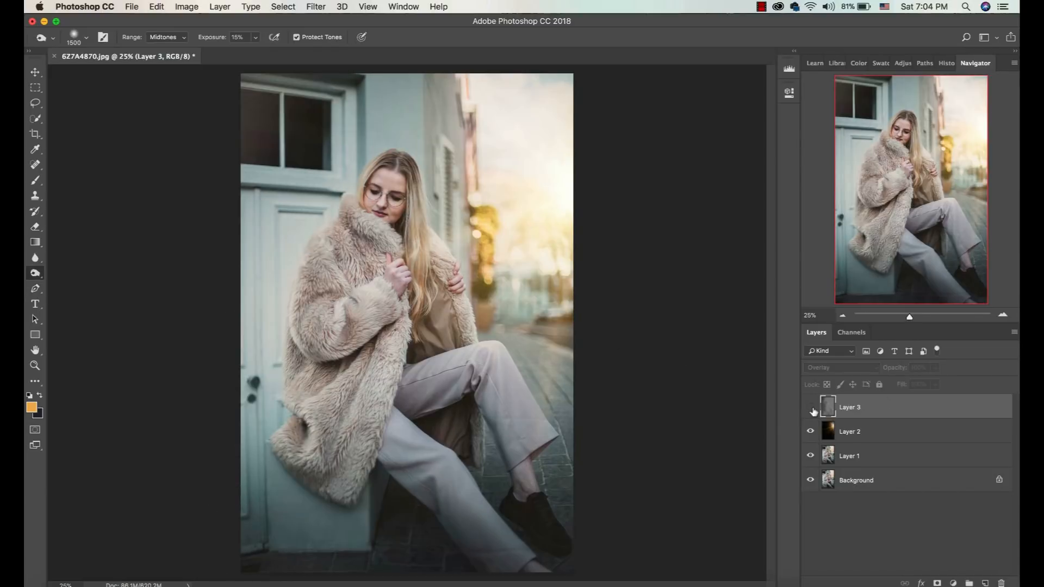
{"action": "left_click", "coordinate": [810, 408]}
{"action": "left_click", "coordinate": [810, 407]}
{"action": "left_click", "coordinate": [811, 407]}
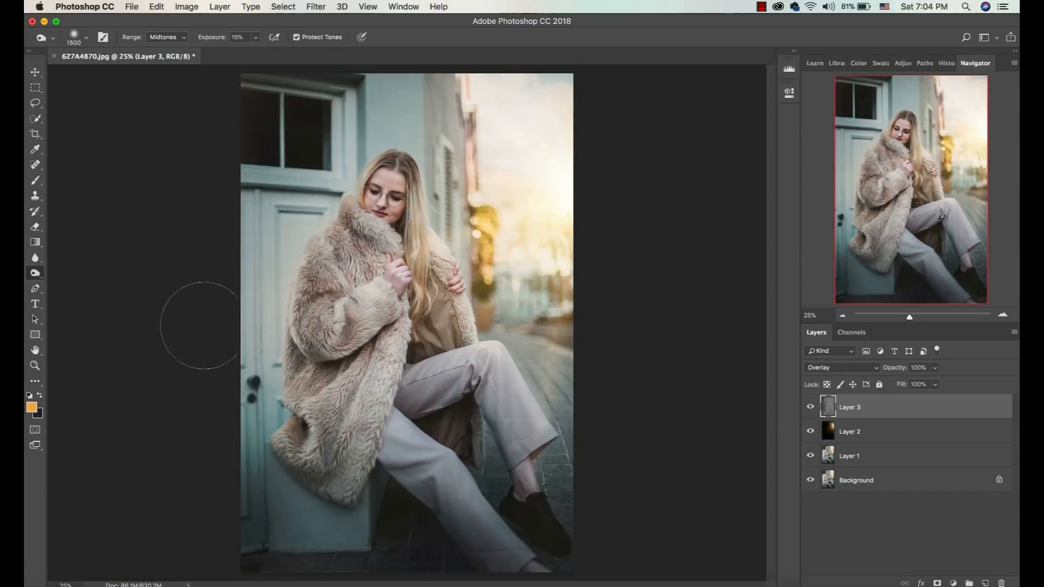
Group Layers 1 through 3, then duplicate the group and merge the copy into a single layer.
{"action": "left_click", "coordinate": [856, 464], "text": "shift"}
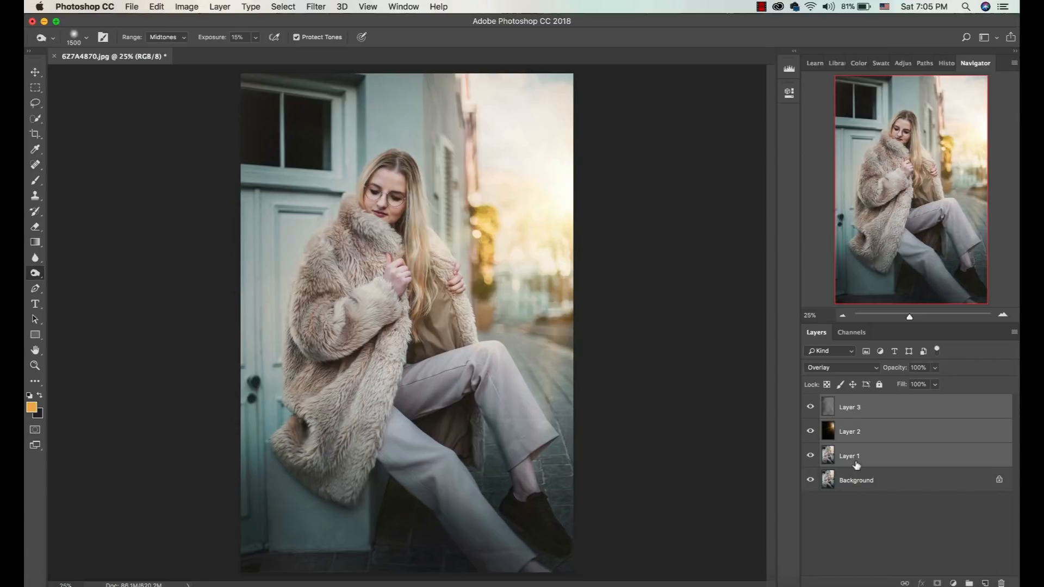
{"action": "key", "text": "ctrl+g"}
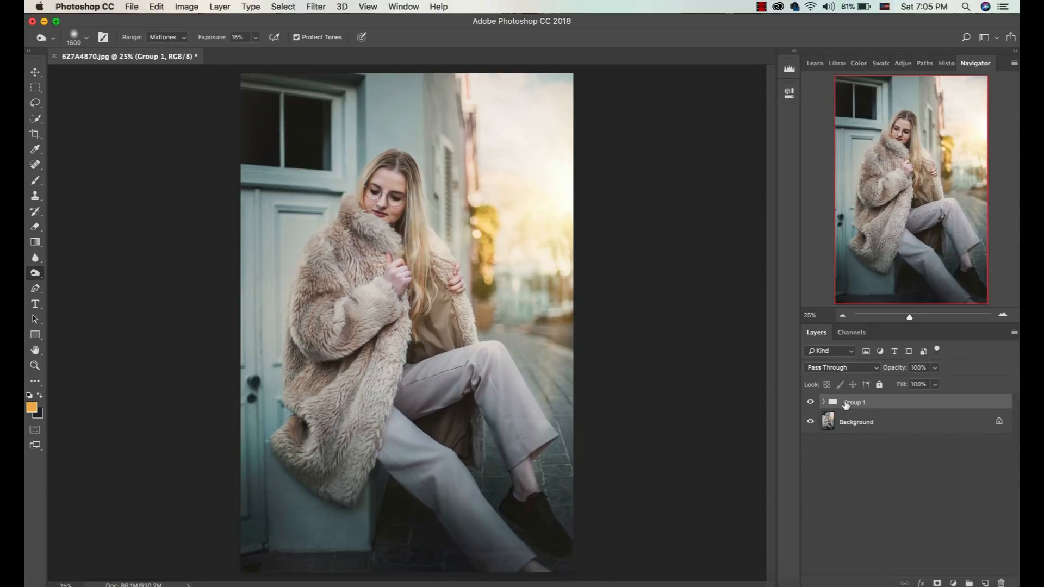
{"action": "key", "text": "ctrl+j"}
{"action": "key", "text": "ctrl+e"}
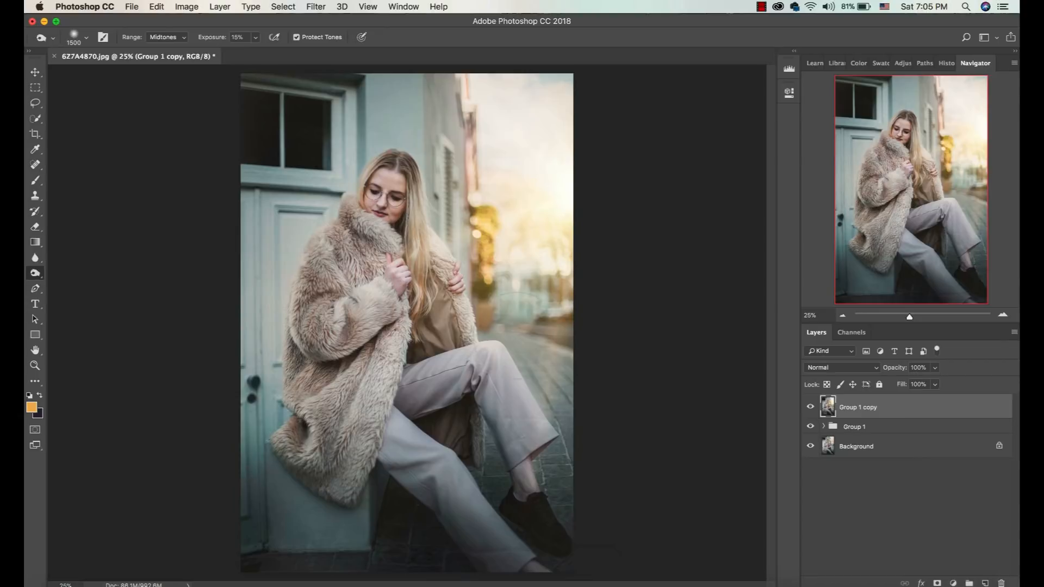
Crop the image to the full canvas with Delete Cropped Pixels enabled, removing the flare that extends beyond the photo's edges.
{"action": "left_click", "coordinate": [315, 7]}
{"action": "left_click", "coordinate": [331, 78]}
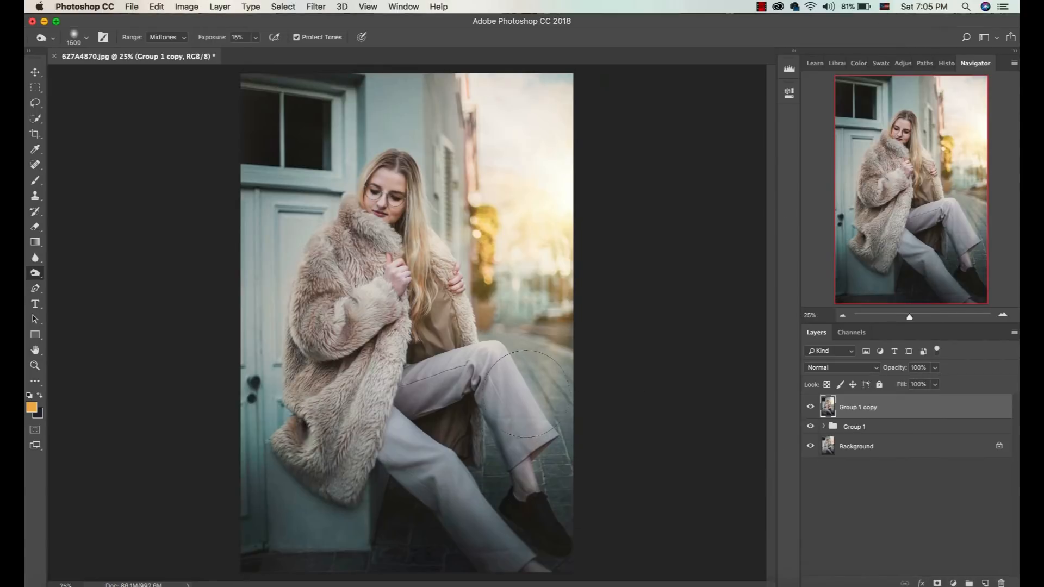
{"action": "key", "text": "c"}
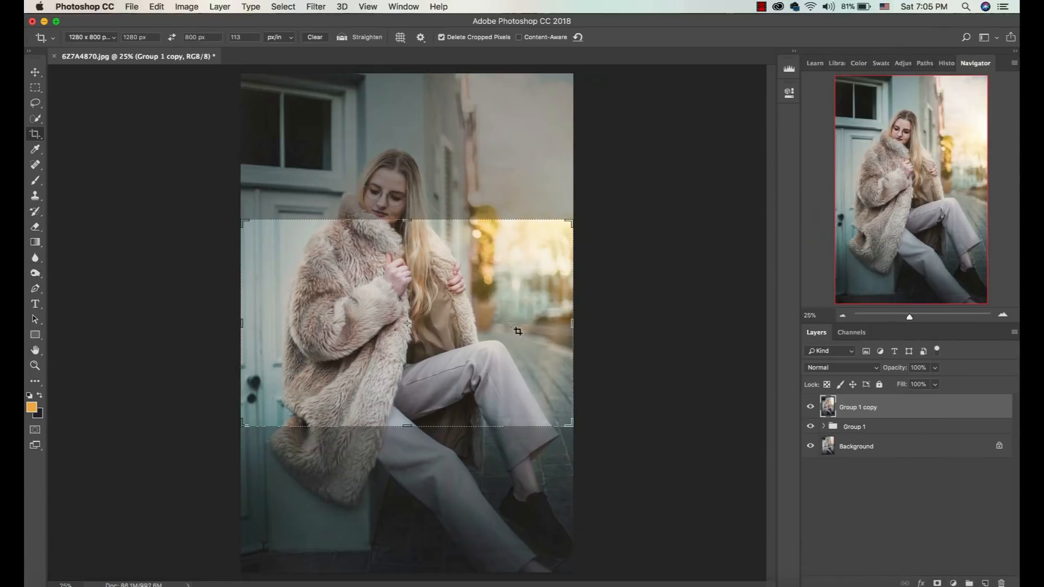
{"action": "left_click", "coordinate": [373, 157]}
{"action": "left_click", "coordinate": [317, 37]}
{"action": "left_click", "coordinate": [436, 176]}
{"action": "left_click", "coordinate": [597, 37]}
{"action": "left_click", "coordinate": [388, 302]}
{"action": "key", "text": "Return"}
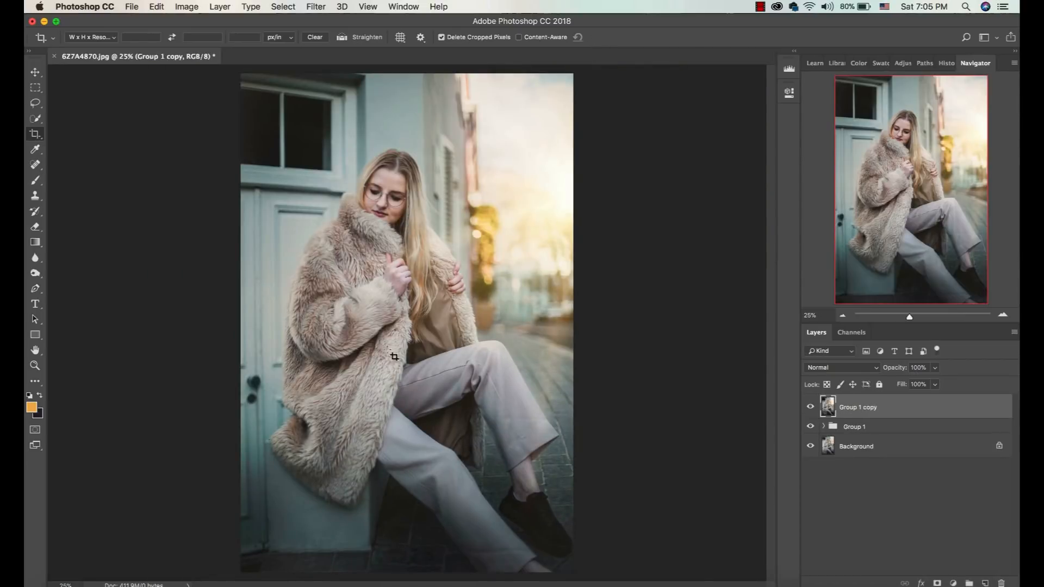
{"action": "left_click", "coordinate": [515, 225]}
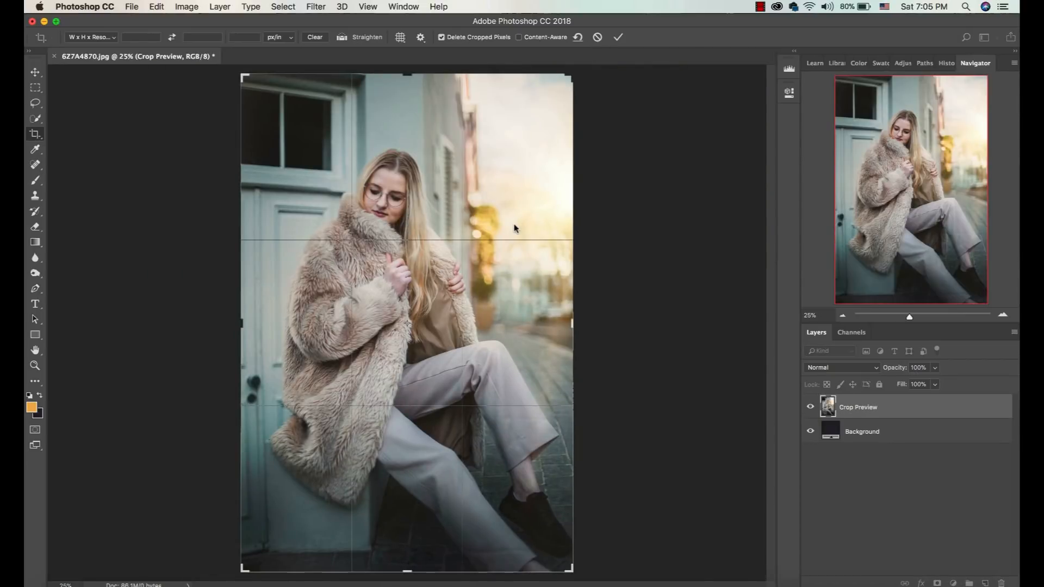
{"action": "left_click", "coordinate": [618, 37]}
Open the merged layer in the Camera Raw Filter and expand the K1 Preset Pack among its presets.
{"action": "left_click", "coordinate": [315, 6]}
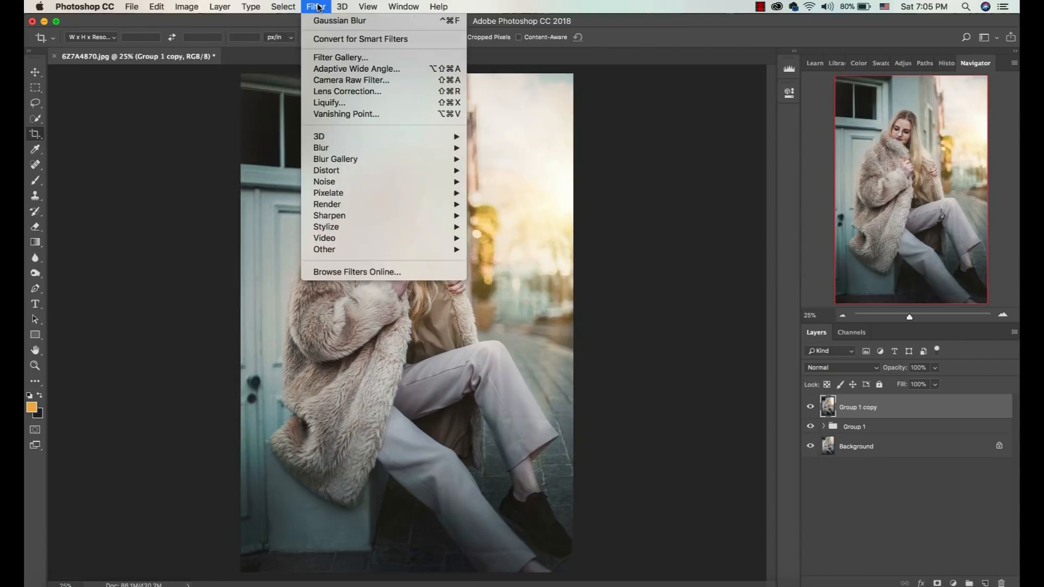
{"action": "left_click", "coordinate": [362, 83]}
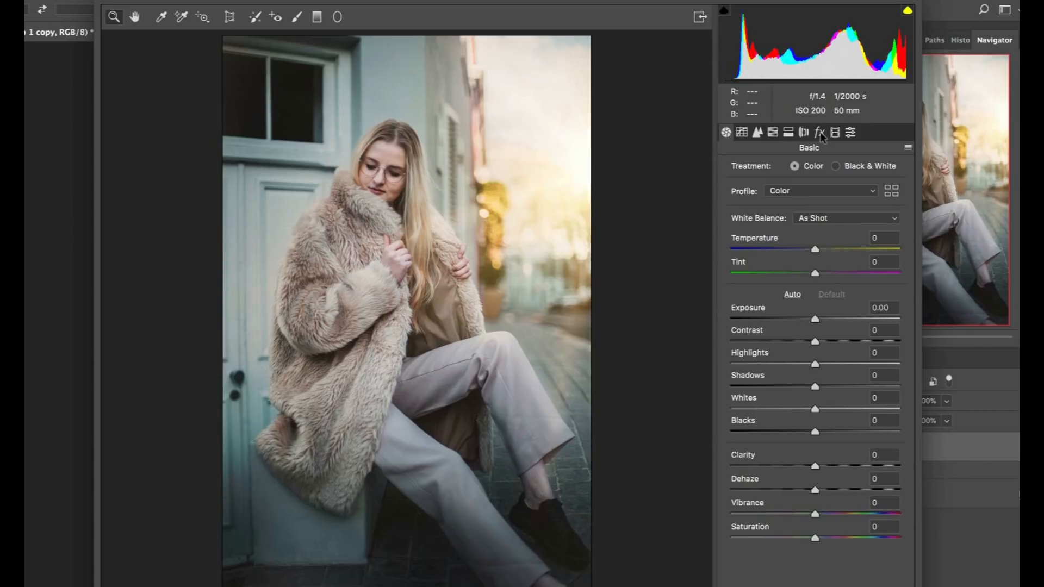
{"action": "left_click", "coordinate": [819, 133]}
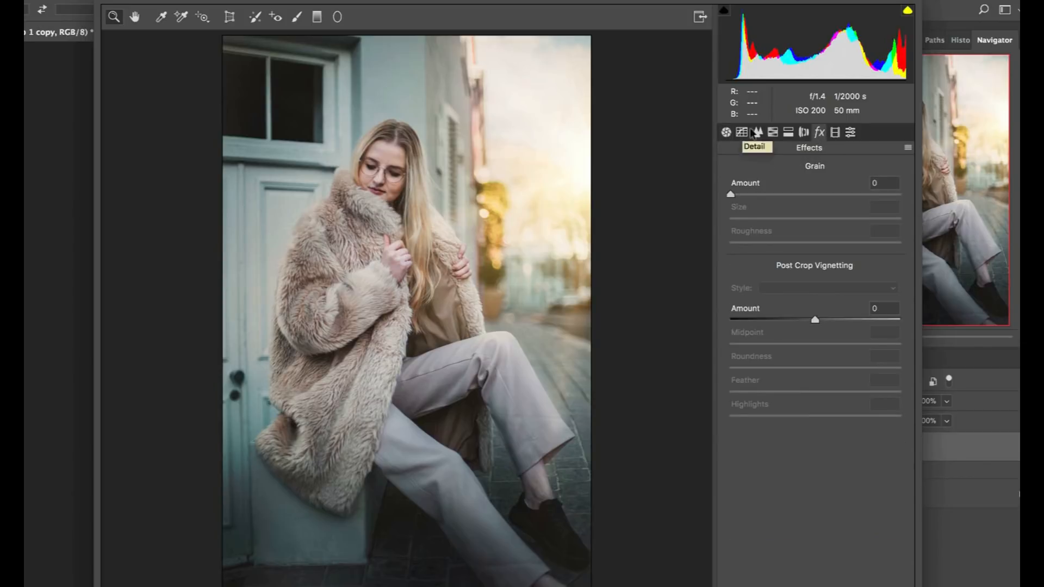
{"action": "left_click", "coordinate": [835, 133]}
{"action": "left_click", "coordinate": [850, 132]}
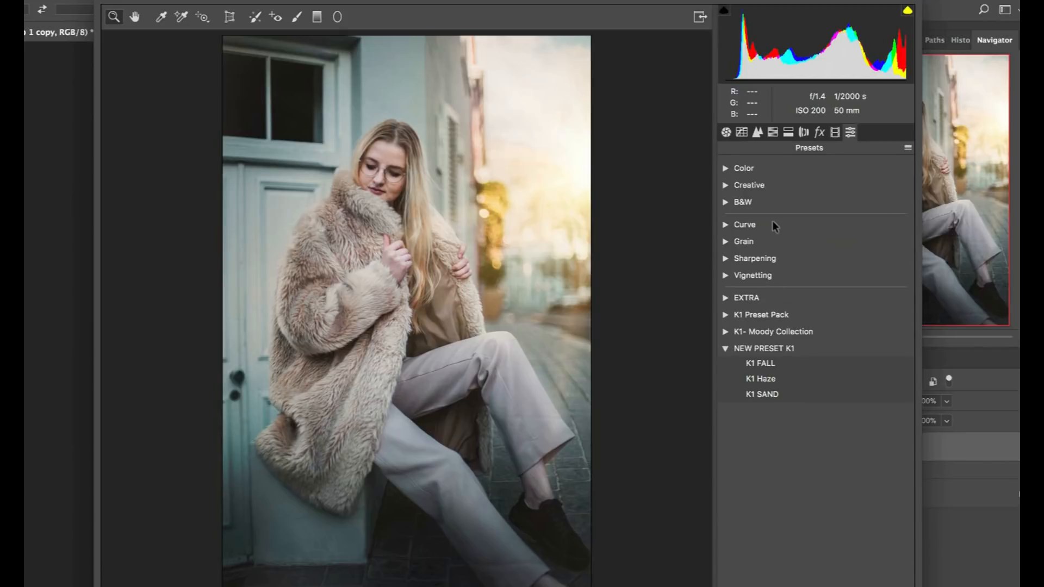
{"action": "left_click", "coordinate": [726, 347]}
{"action": "left_click", "coordinate": [726, 314]}
{"action": "scroll", "coordinate": [788, 299], "scroll_direction": "down", "scroll_amount": 4}
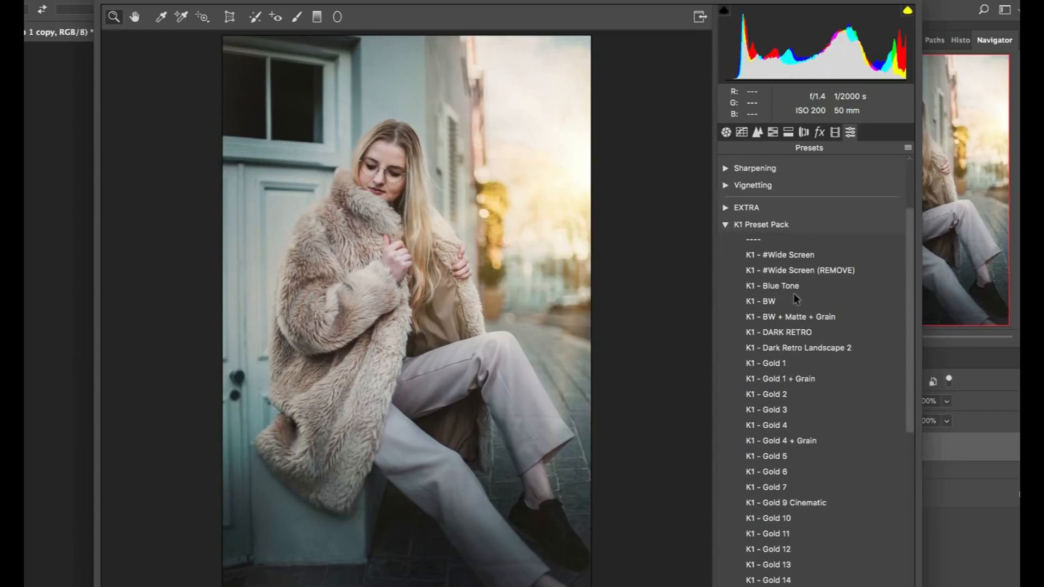
Preview the Blue Tone, BW, Dark Retro and Gold presets on the portrait and apply K1 - Gold 2.
{"action": "left_click", "coordinate": [805, 290]}
{"action": "left_click", "coordinate": [797, 305]}
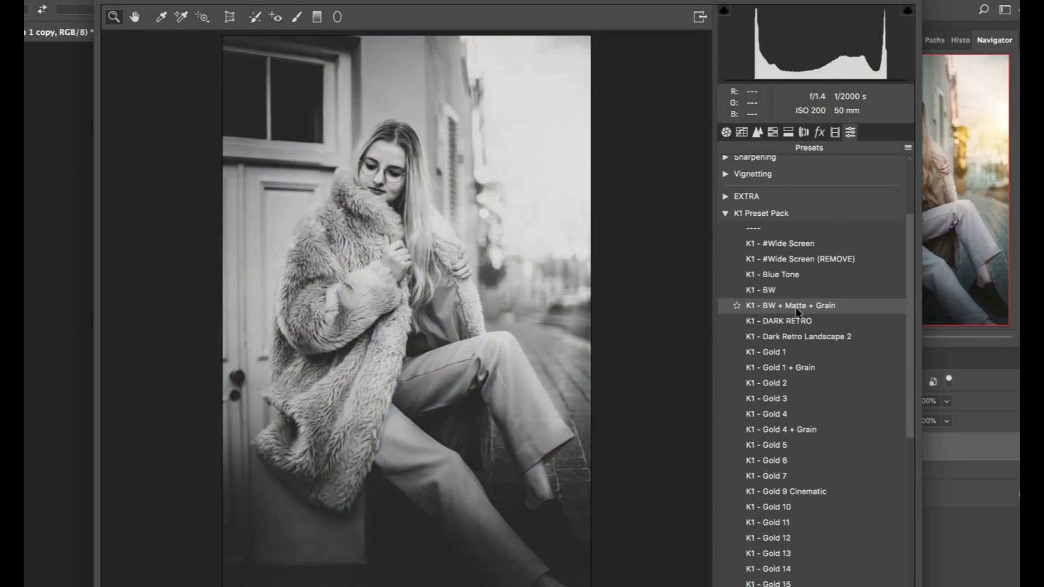
{"action": "left_click", "coordinate": [788, 321]}
{"action": "left_click", "coordinate": [781, 336]}
{"action": "left_click", "coordinate": [772, 352]}
{"action": "left_click", "coordinate": [765, 368]}
{"action": "left_click", "coordinate": [761, 383]}
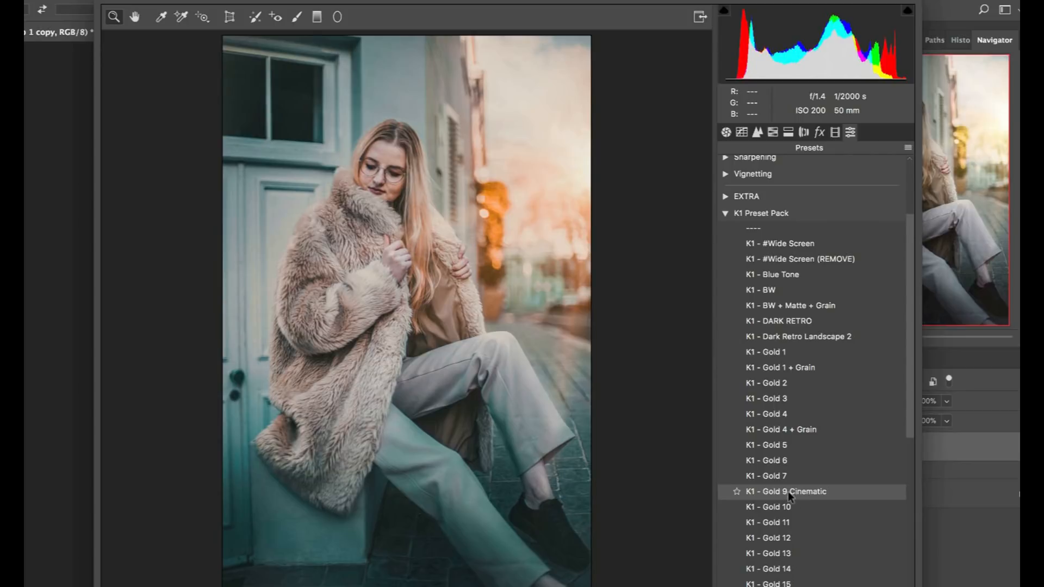
{"action": "left_click", "coordinate": [790, 383]}
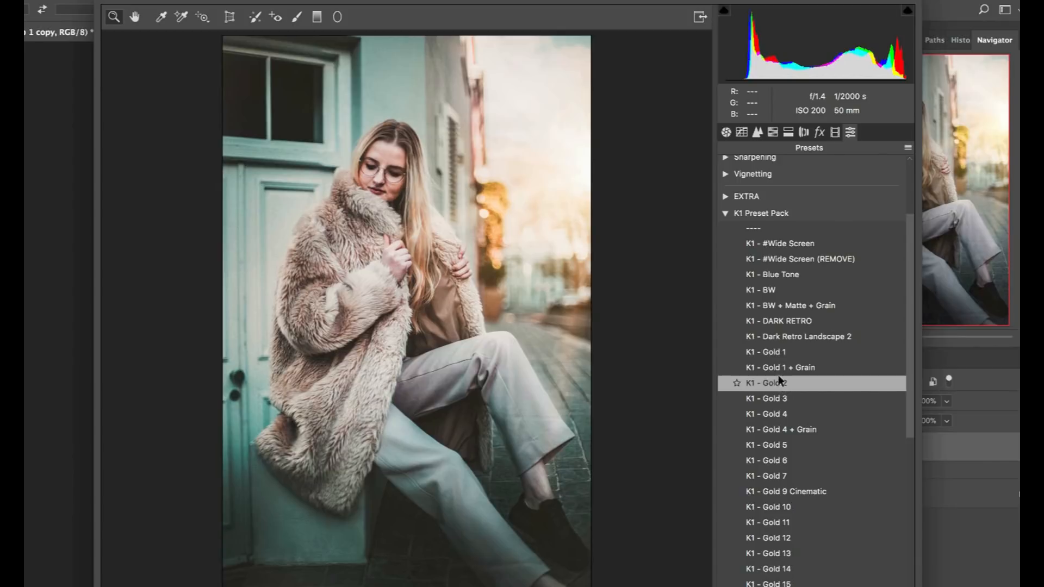
Refine the preset's basic adjustments with Highlights -19, Shadows +29, Clarity +23 and Vibrance -7.
{"action": "left_click", "coordinate": [725, 132]}
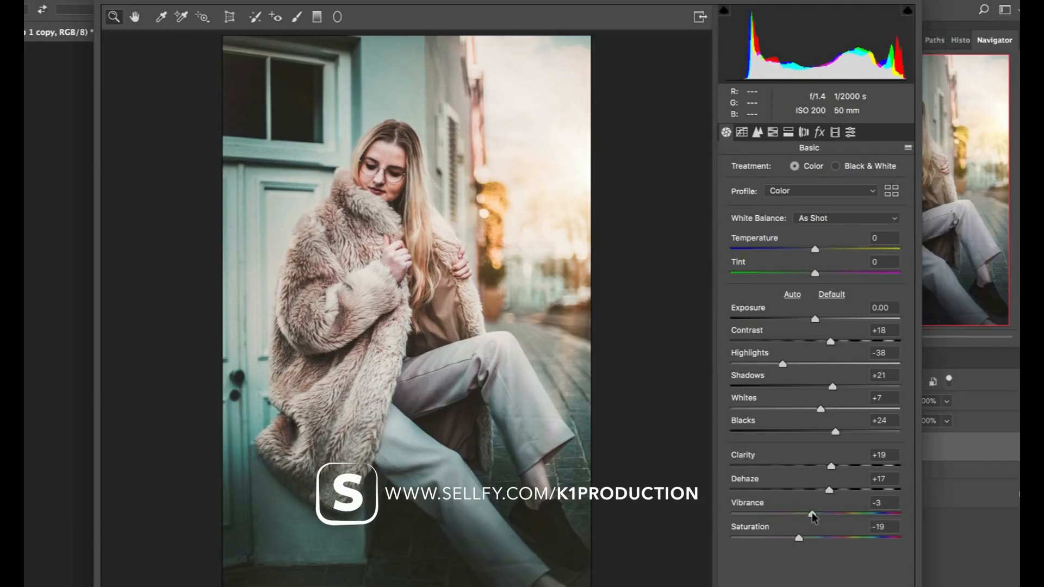
{"action": "left_click", "coordinate": [850, 132]}
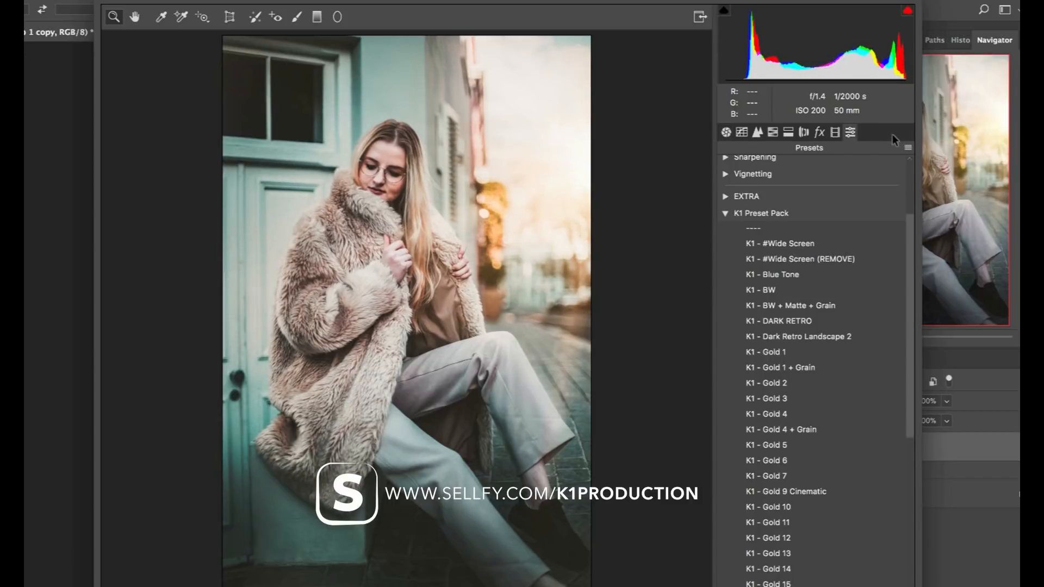
{"action": "left_click", "coordinate": [726, 132]}
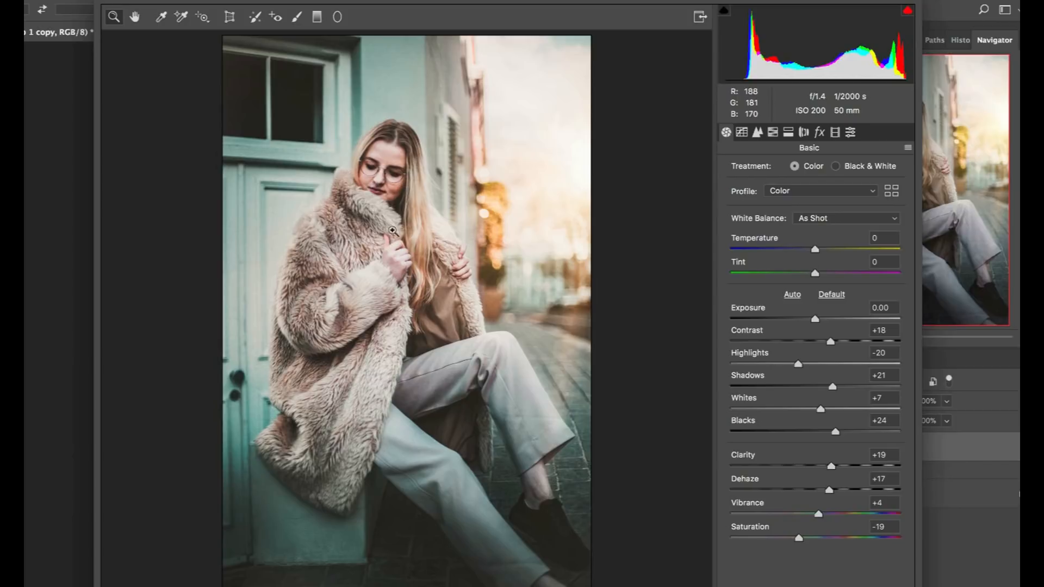
{"action": "left_click_drag", "start_coordinate": [813, 513], "coordinate": [819, 513]}
{"action": "left_click_drag", "start_coordinate": [831, 467], "coordinate": [835, 468]}
{"action": "left_click_drag", "start_coordinate": [797, 364], "coordinate": [839, 387]}
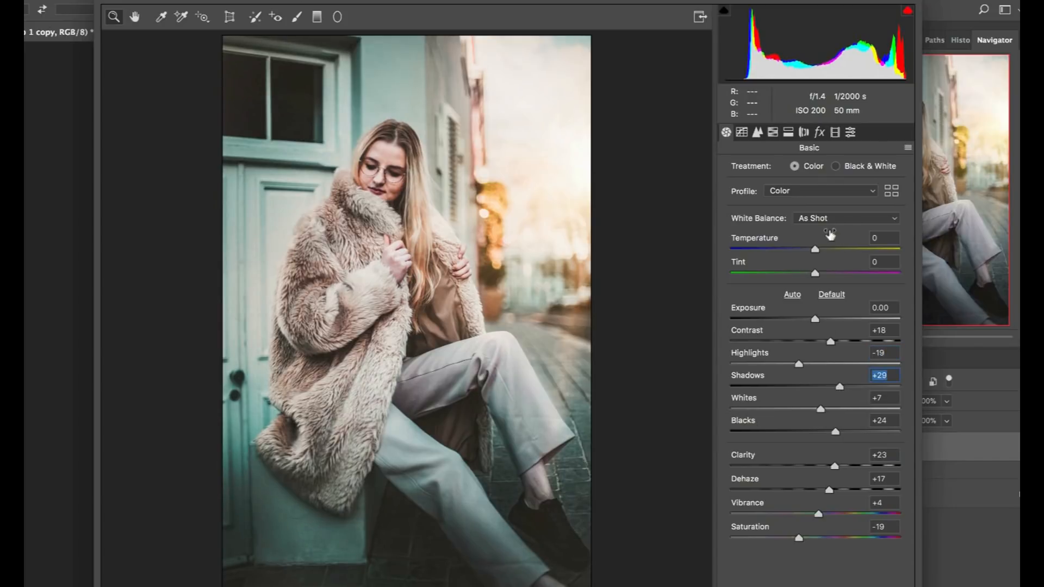
{"action": "left_click_drag", "start_coordinate": [801, 513], "coordinate": [808, 515]}
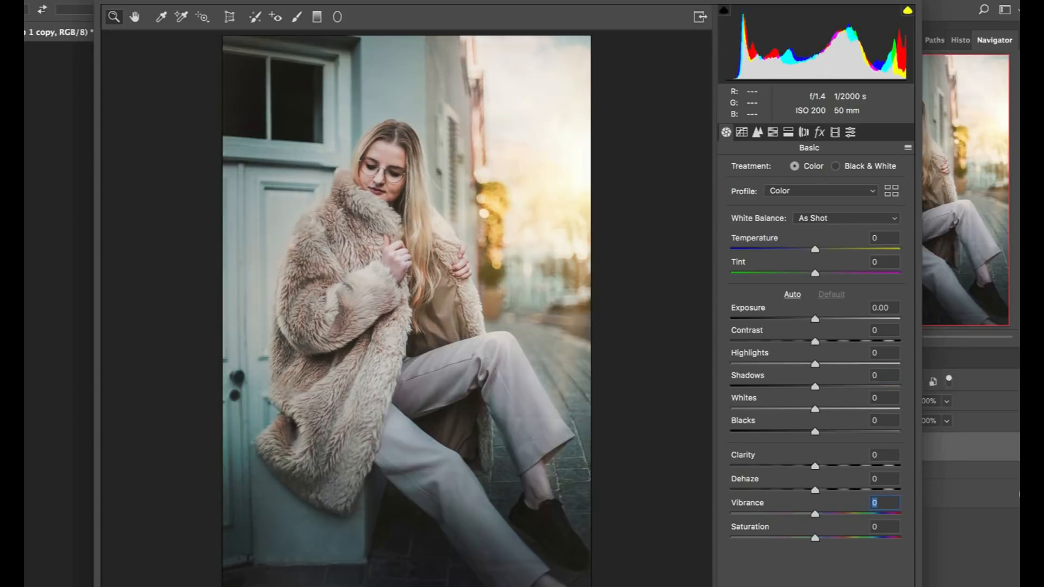
Compare the portrait with and without the Camera Raw adjustments.
{"action": "key", "text": "p"}
{"action": "key", "text": "p"}
{"action": "key", "text": "p"}
{"action": "key", "text": "p"}
{"action": "key", "text": "p"}
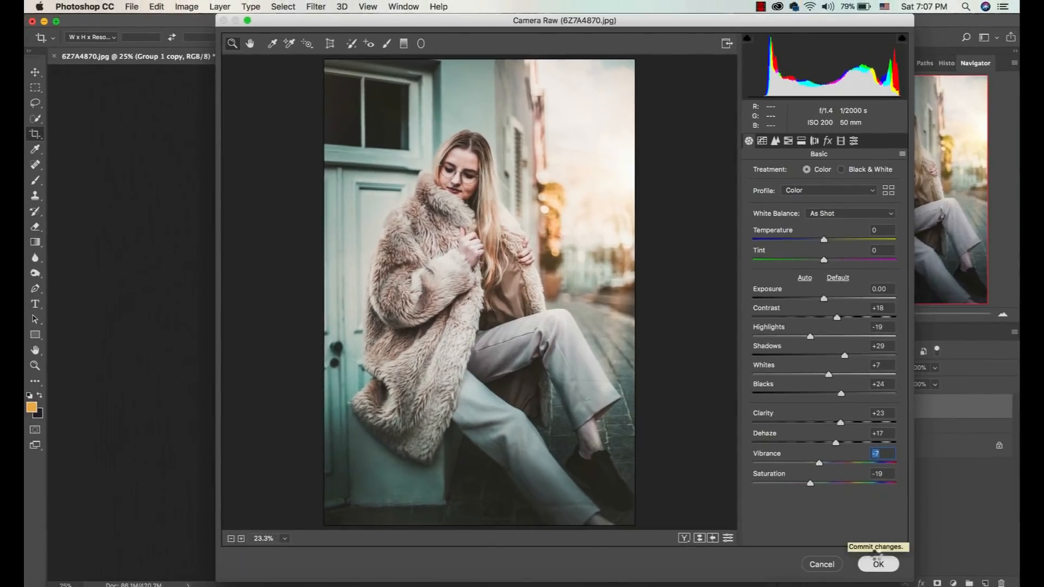
Apply the Camera Raw adjustments, then switch to Lightroom to view the photo's original state and return to Photoshop.
{"action": "left_click", "coordinate": [872, 561]}
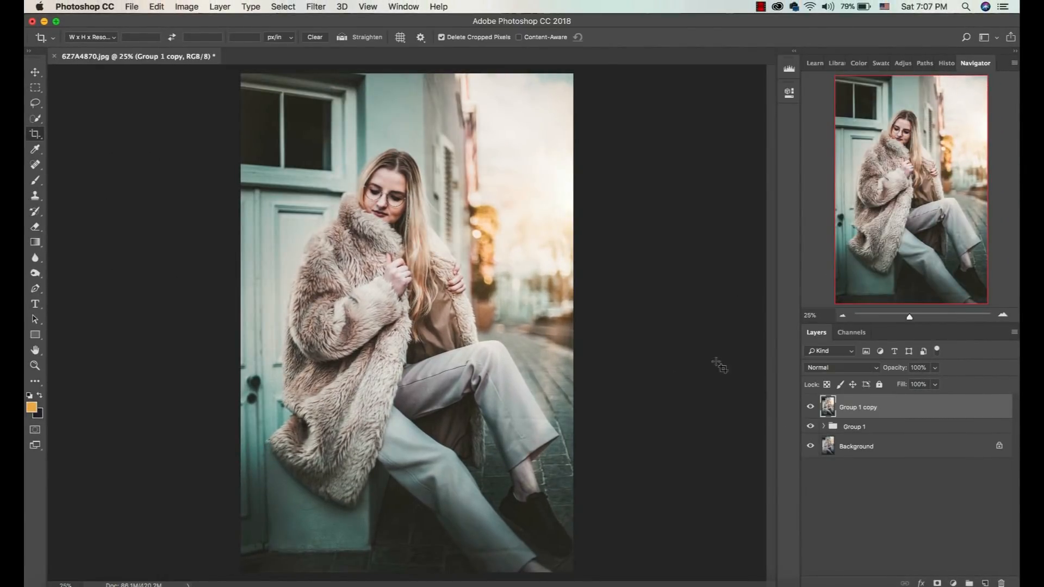
{"action": "key", "text": "super+Tab"}
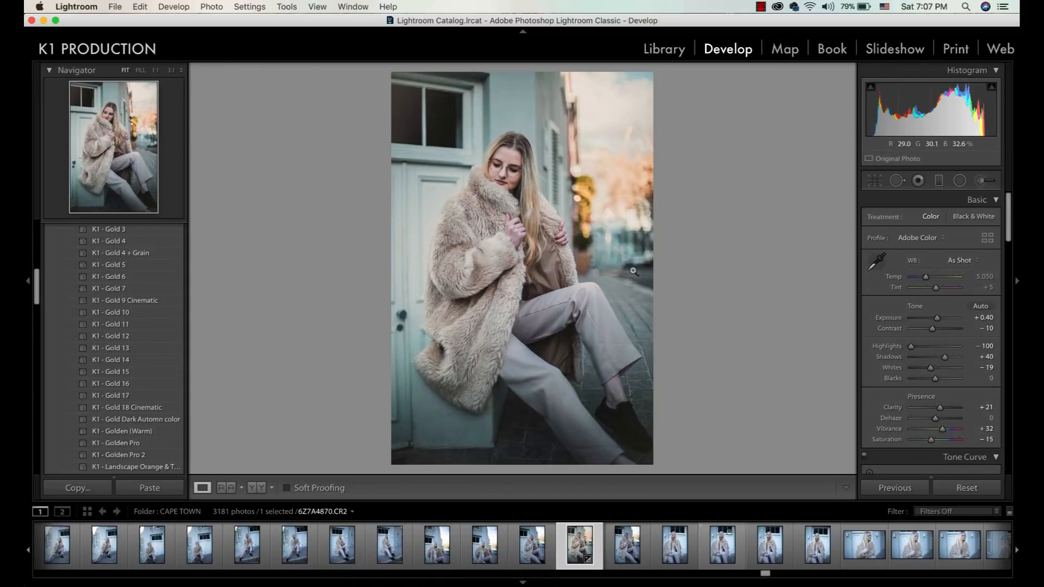
{"action": "key", "text": "backslash"}
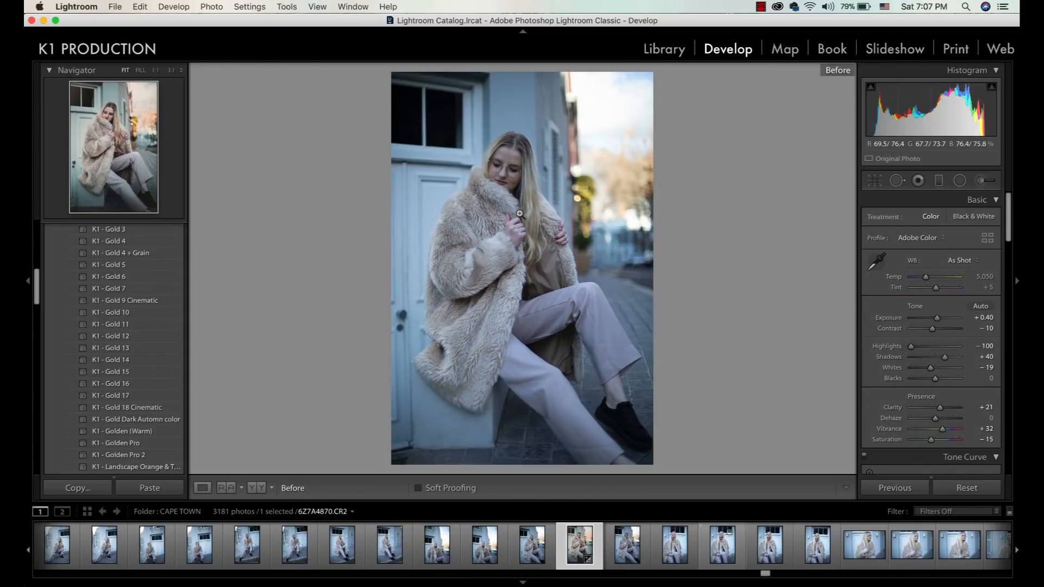
{"action": "key", "text": "super+Tab"}
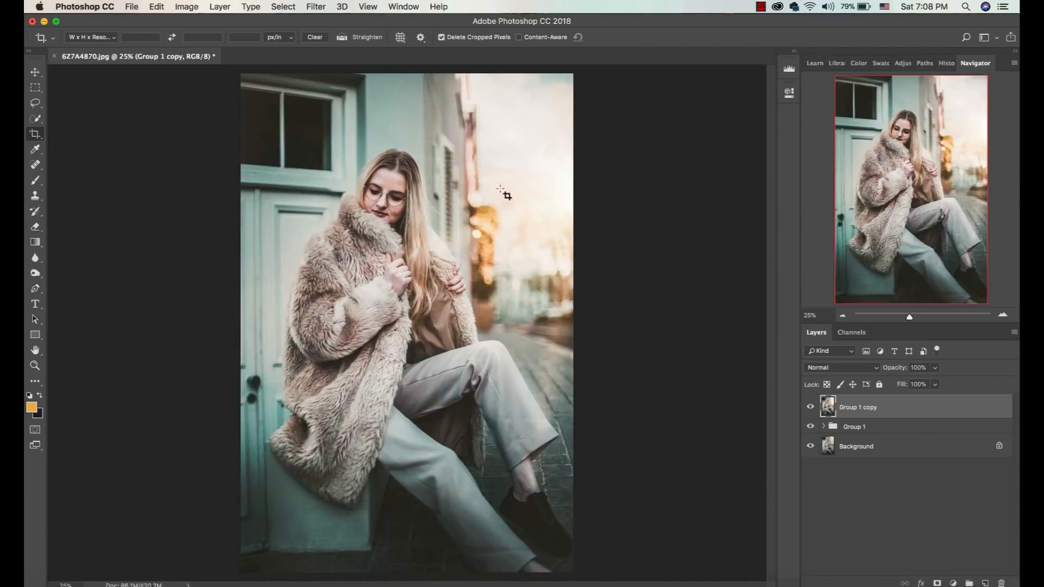
Lower the opacity of the Group 1 copy layer to 73% and compare the portrait with and without that layer.
{"action": "key", "text": "v"}
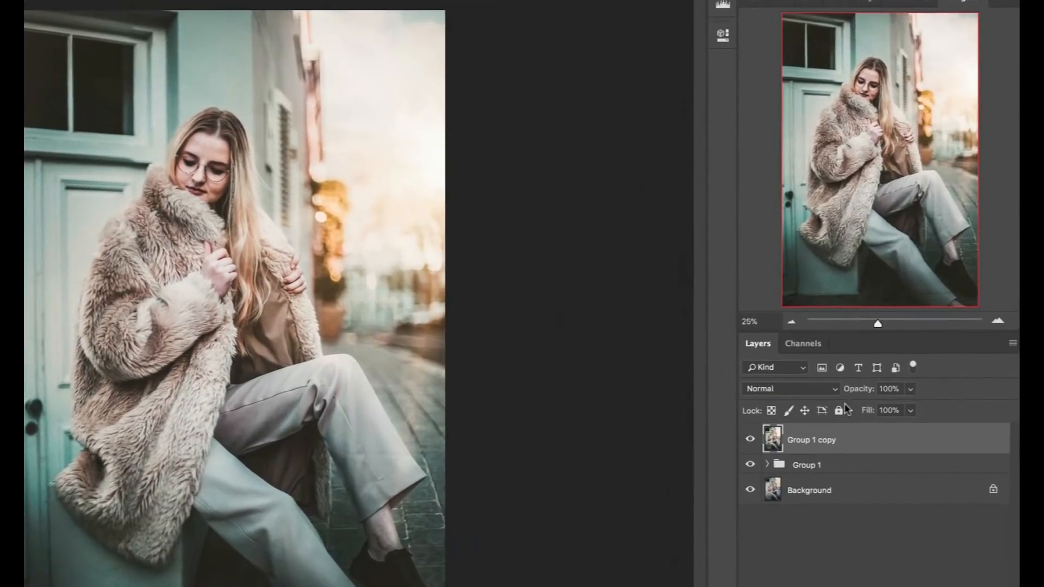
{"action": "left_click_drag", "start_coordinate": [911, 388], "coordinate": [882, 409]}
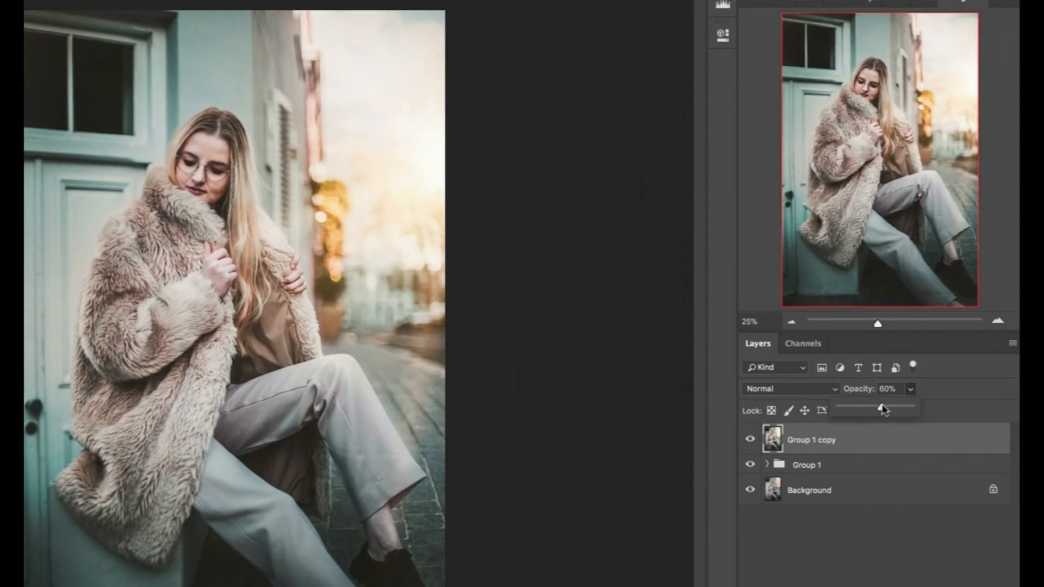
{"action": "left_click_drag", "start_coordinate": [890, 409], "coordinate": [892, 412]}
{"action": "left_click", "coordinate": [745, 441]}
{"action": "left_click", "coordinate": [744, 441]}
{"action": "left_click", "coordinate": [744, 441]}
{"action": "left_click", "coordinate": [745, 441]}
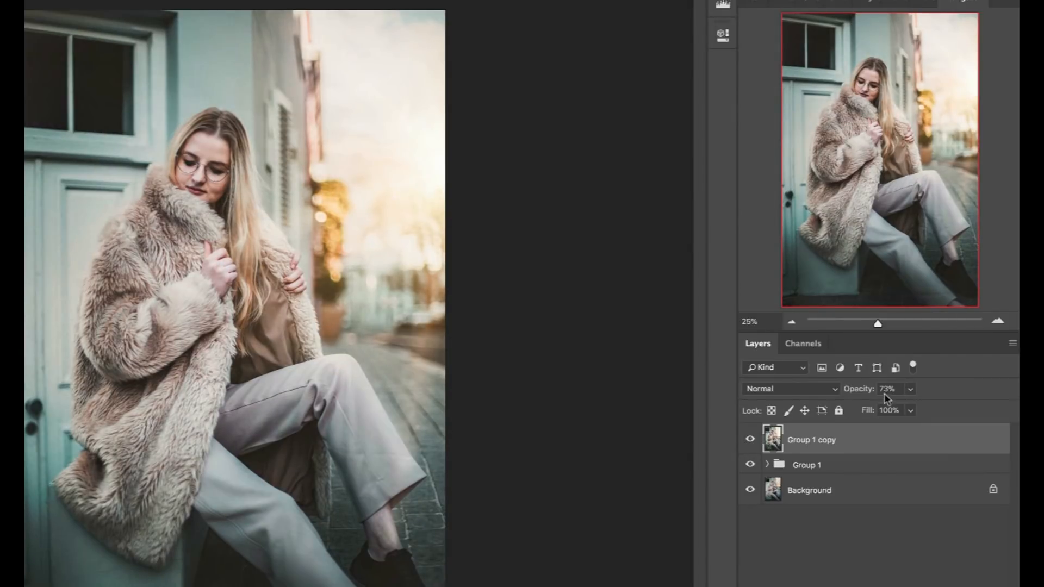